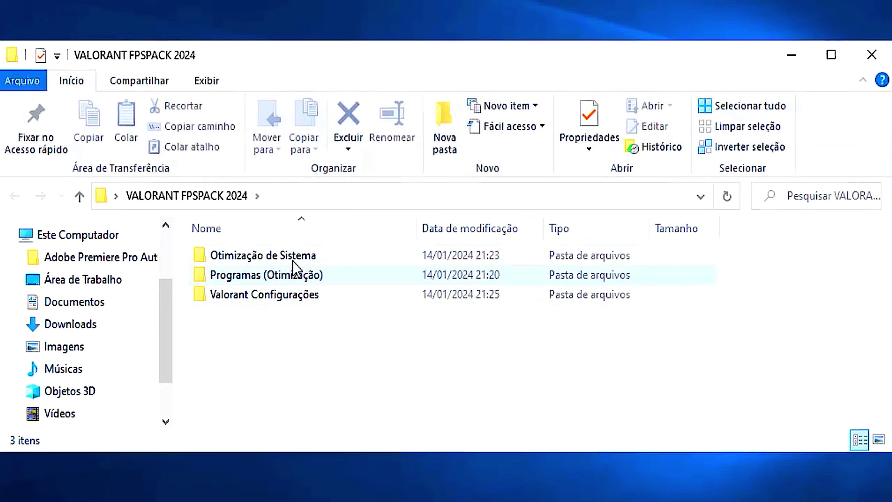
Open the Regedit (Otimizar Sistema) folder inside Otimização de Sistema.
{"action": "double_click", "coordinate": [294, 256]}
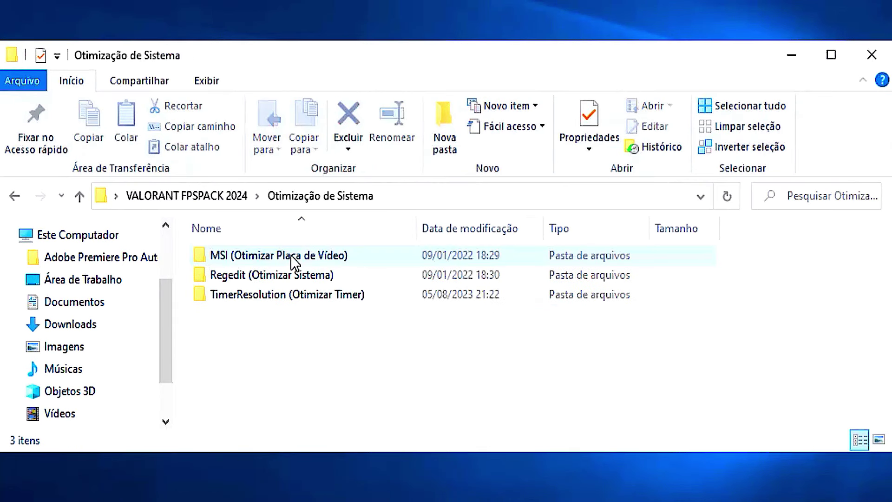
{"action": "left_click", "coordinate": [267, 279]}
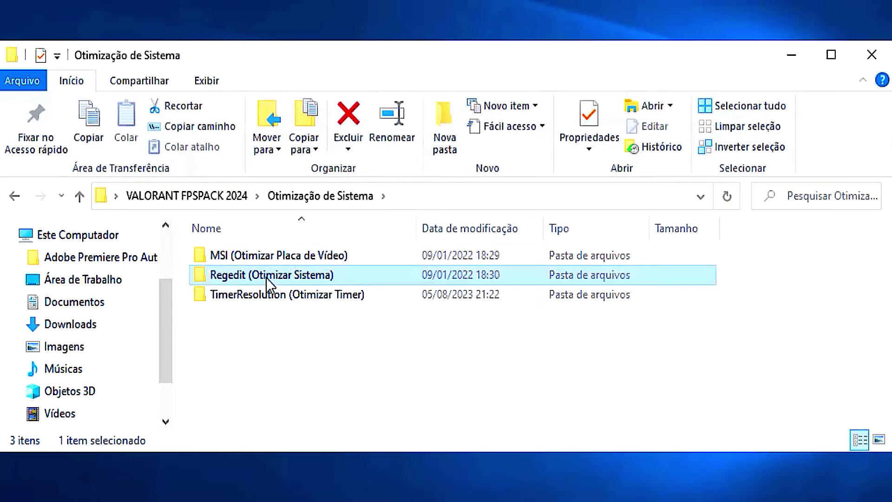
{"action": "double_click", "coordinate": [300, 279]}
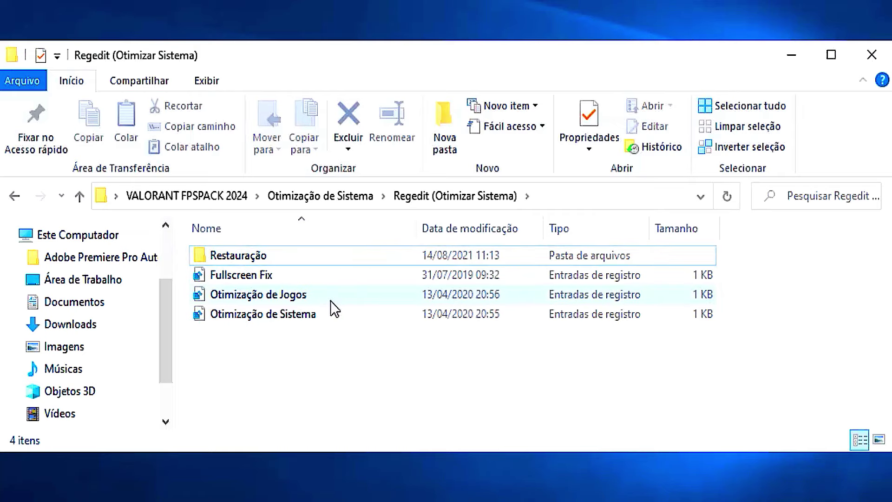
{"action": "left_click", "coordinate": [281, 277]}
{"action": "left_click", "coordinate": [269, 299]}
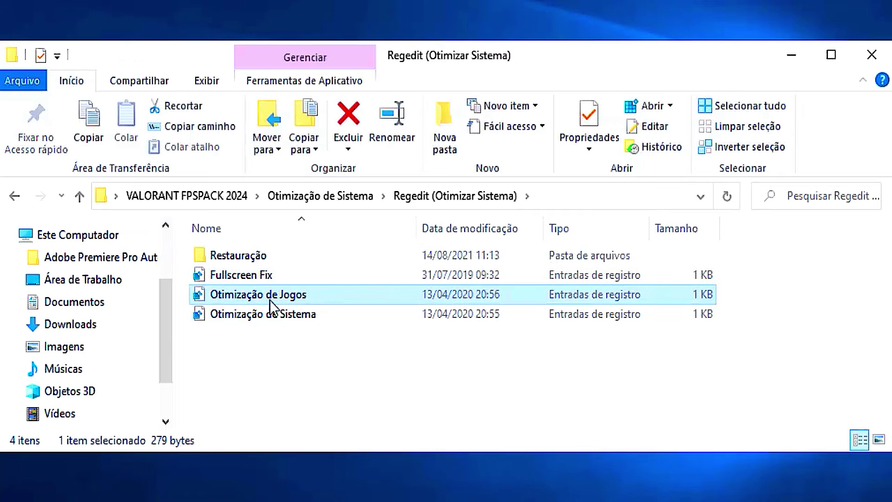
{"action": "left_click", "coordinate": [269, 307]}
{"action": "left_click", "coordinate": [274, 277]}
{"action": "left_click", "coordinate": [274, 315]}
Merge the Fullscreen Fix registry file into the Windows registry and accept the confirmations.
{"action": "left_click", "coordinate": [298, 275]}
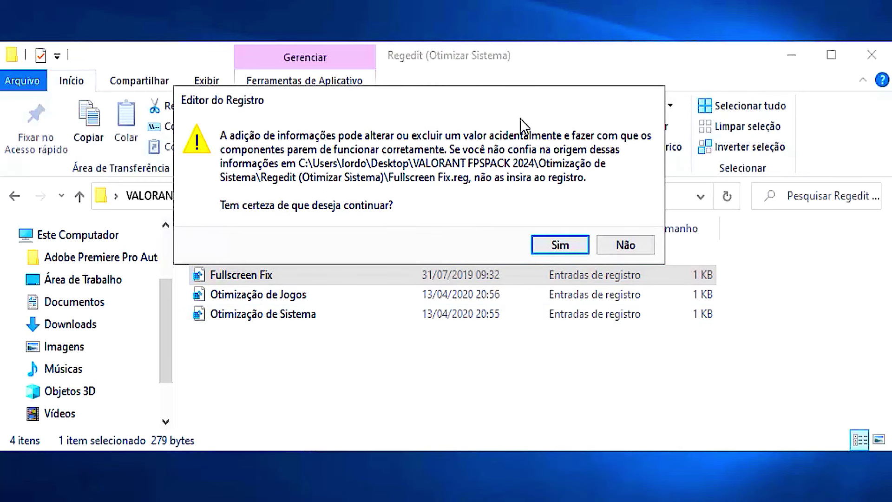
{"action": "left_click", "coordinate": [547, 247]}
{"action": "left_click", "coordinate": [623, 224]}
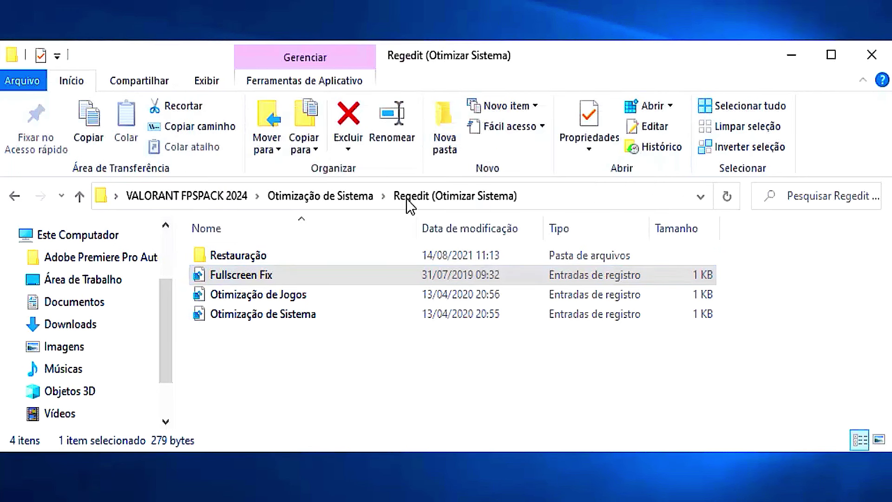
Merge the Otimização de Jogos registry file into the Windows registry and accept the confirmations.
{"action": "left_click", "coordinate": [289, 297]}
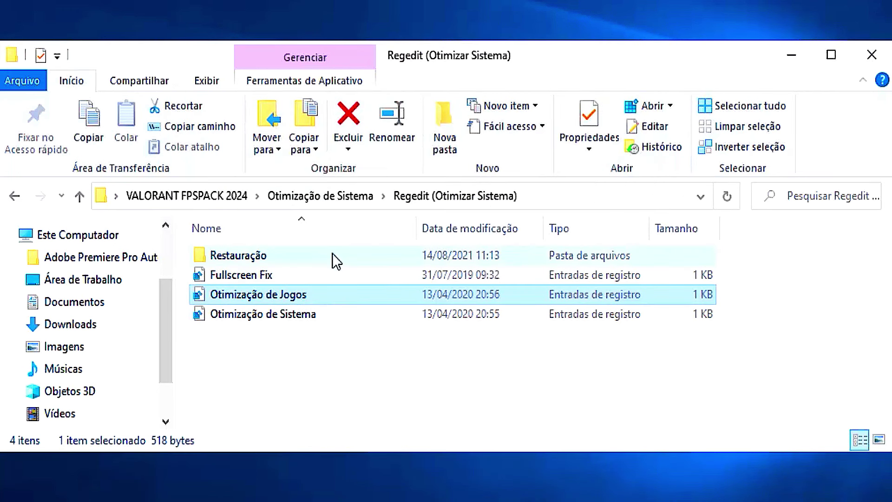
{"action": "double_click", "coordinate": [331, 297]}
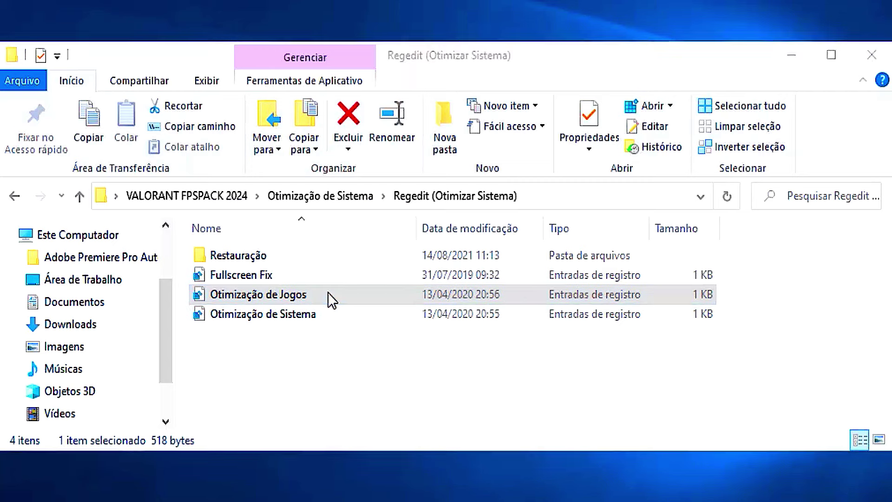
{"action": "left_click", "coordinate": [560, 244]}
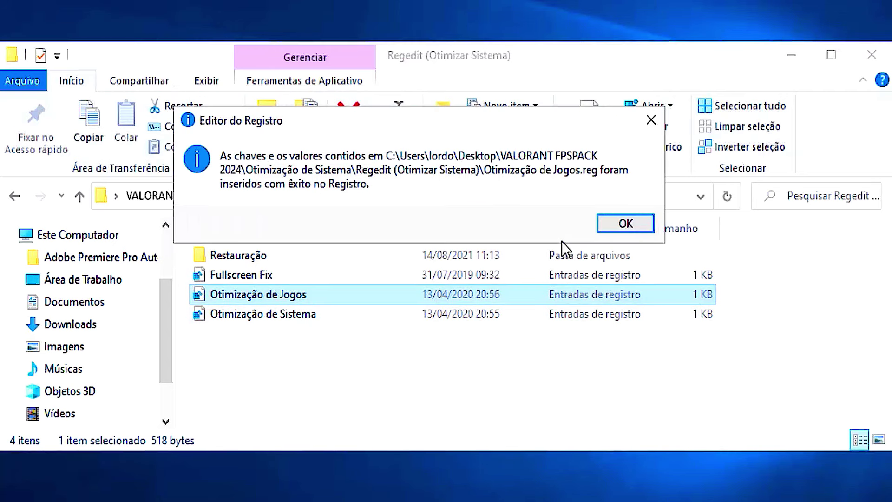
{"action": "left_click", "coordinate": [623, 223]}
Merge the Otimização de Sistema registry file into the Windows registry, accept the confirmations and clear the file selection.
{"action": "left_click", "coordinate": [326, 318]}
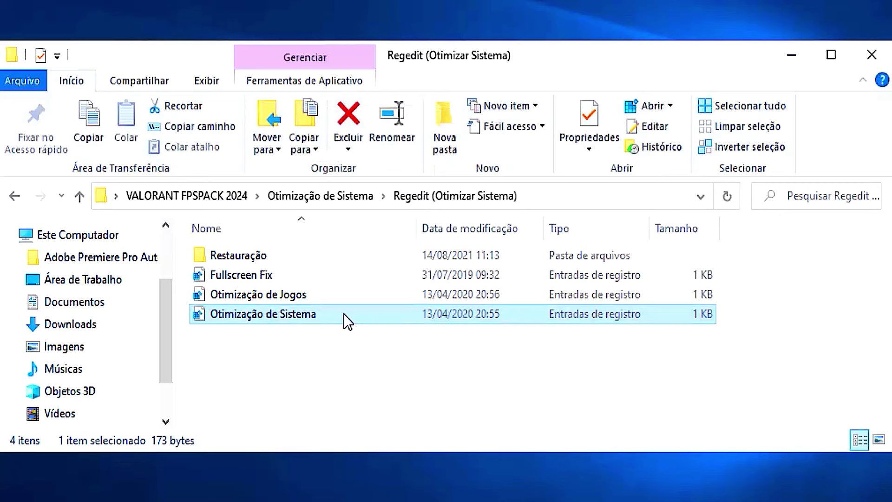
{"action": "double_click", "coordinate": [344, 313]}
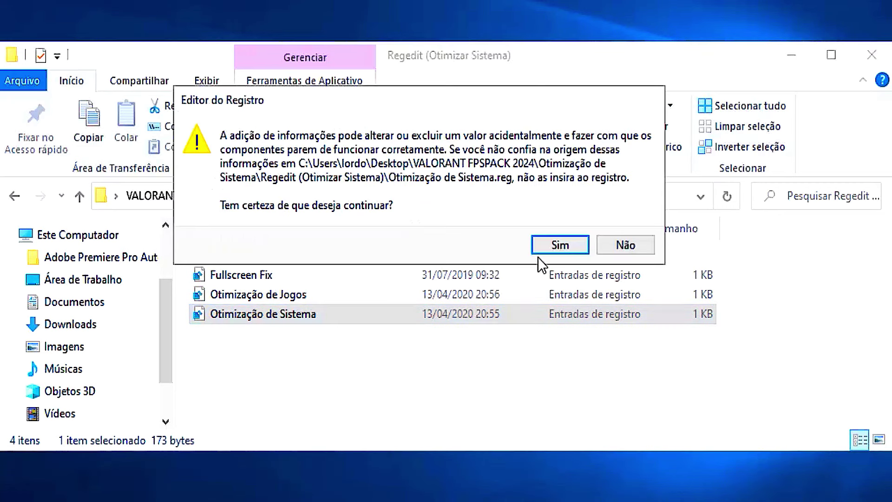
{"action": "left_click", "coordinate": [553, 246]}
{"action": "left_click", "coordinate": [624, 224]}
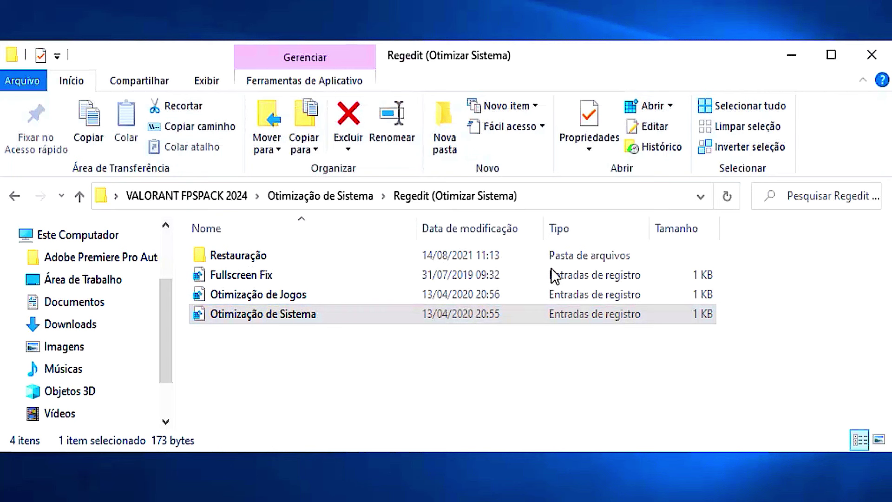
{"action": "left_click", "coordinate": [415, 352]}
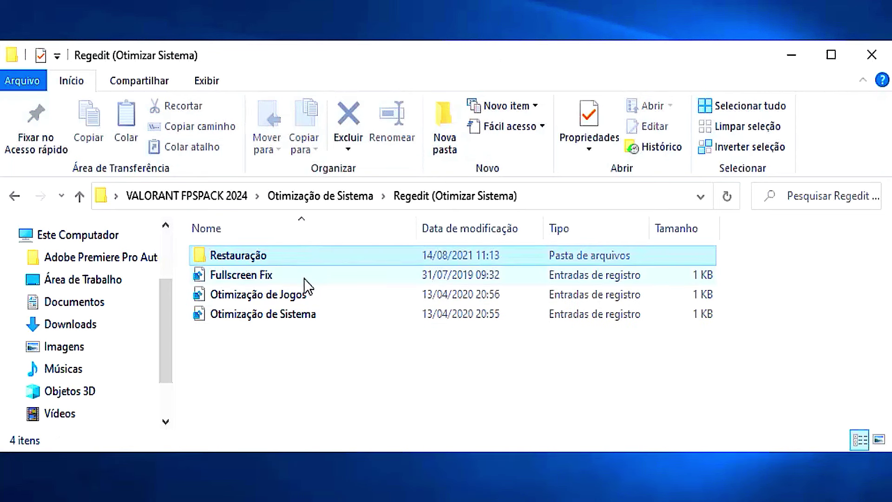
Look through the registry files in the Restauração folder that revert each of the optimizations.
{"action": "left_click", "coordinate": [320, 255]}
{"action": "double_click", "coordinate": [324, 256]}
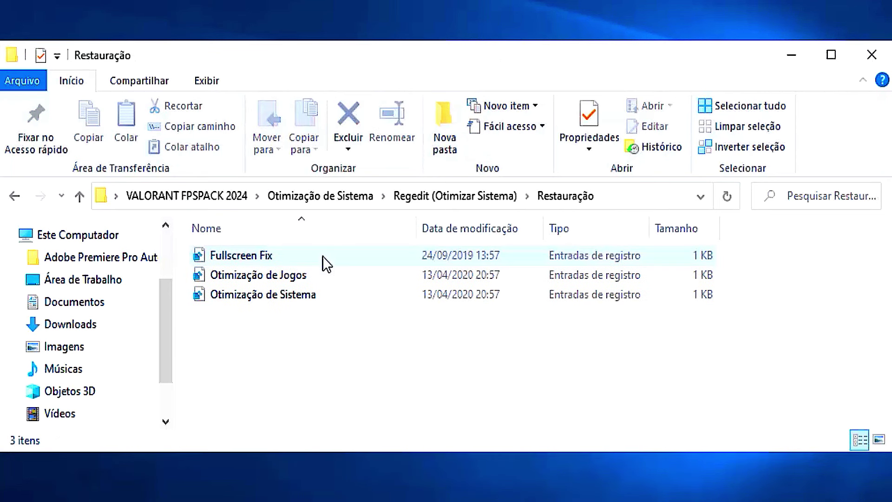
{"action": "left_click", "coordinate": [292, 259]}
{"action": "left_click", "coordinate": [296, 275]}
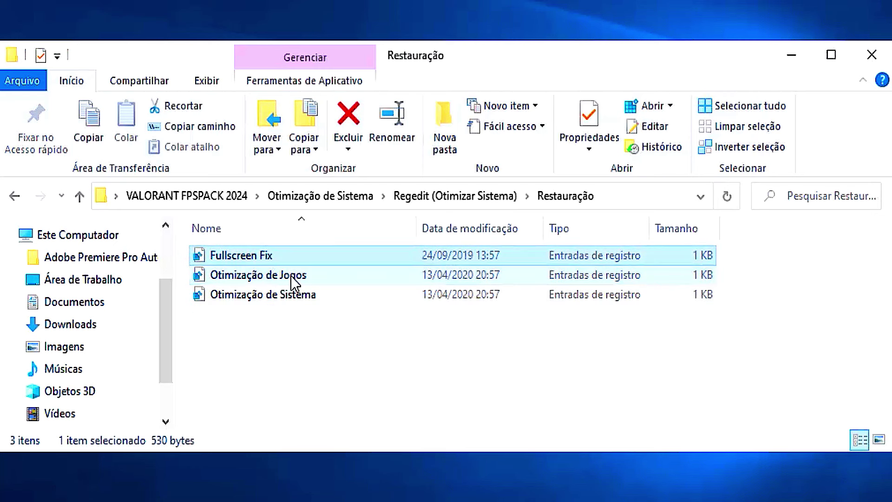
{"action": "left_click", "coordinate": [294, 256]}
{"action": "left_click", "coordinate": [293, 300]}
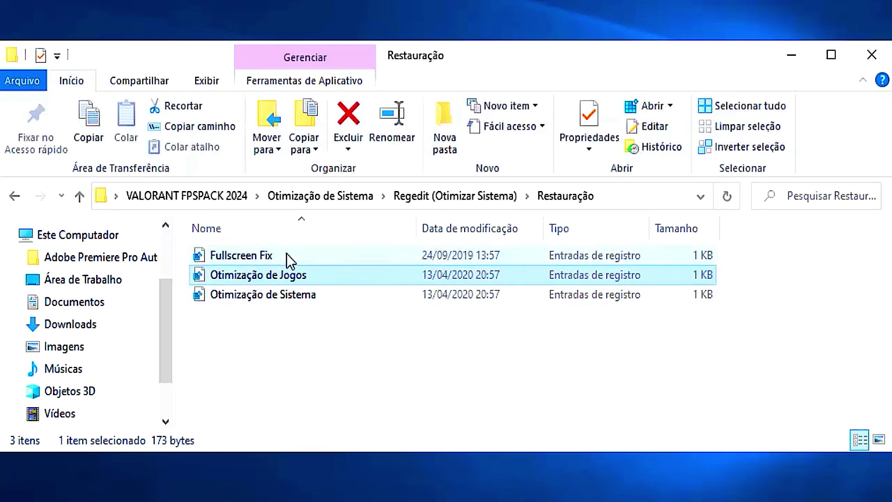
{"action": "left_click", "coordinate": [292, 275]}
{"action": "left_click", "coordinate": [294, 302]}
{"action": "left_click", "coordinate": [292, 257]}
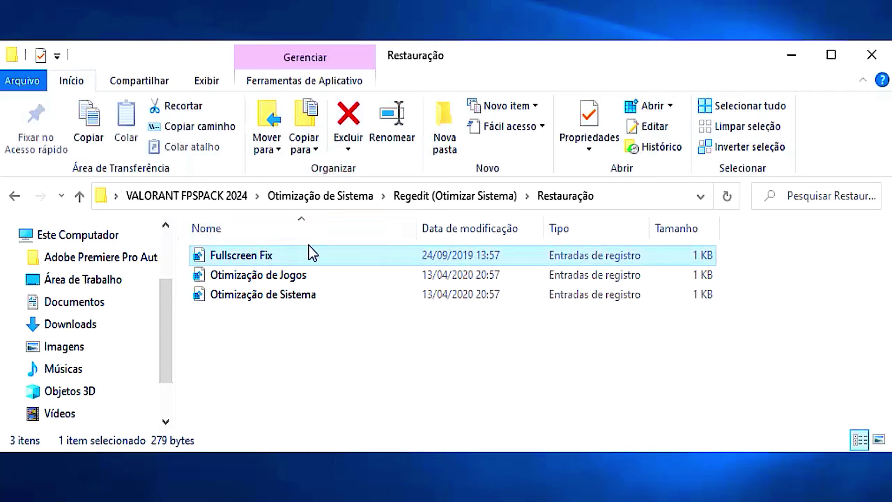
Return to the VALORANT FPSPACK 2024 folder and open MSI (Otimizar Placa de Vídeo) inside Otimização de Sistema.
{"action": "left_click", "coordinate": [231, 198]}
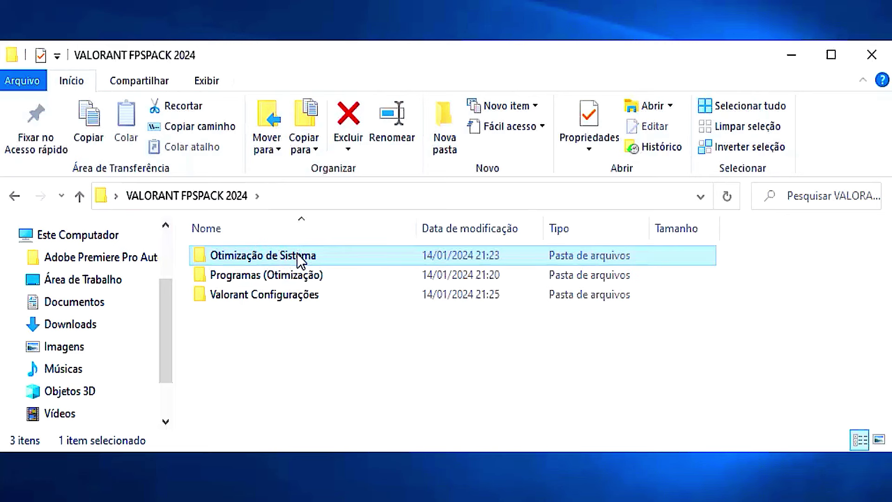
{"action": "double_click", "coordinate": [300, 261]}
{"action": "left_click", "coordinate": [338, 257]}
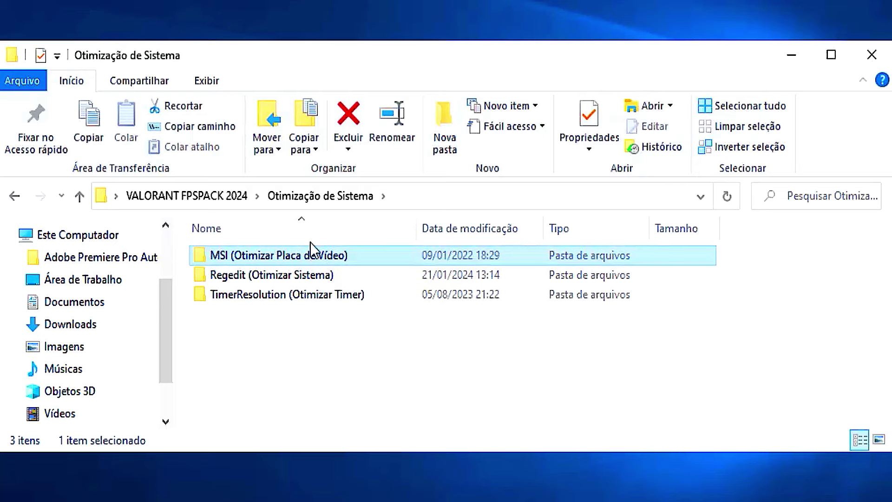
{"action": "double_click", "coordinate": [326, 260]}
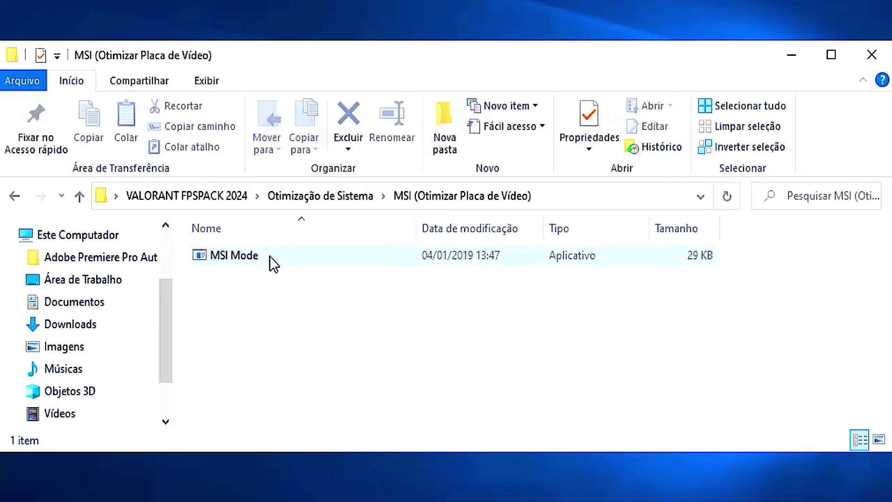
Run the MSI Mode application as administrator.
{"action": "left_click", "coordinate": [269, 256]}
{"action": "right_click", "coordinate": [340, 255]}
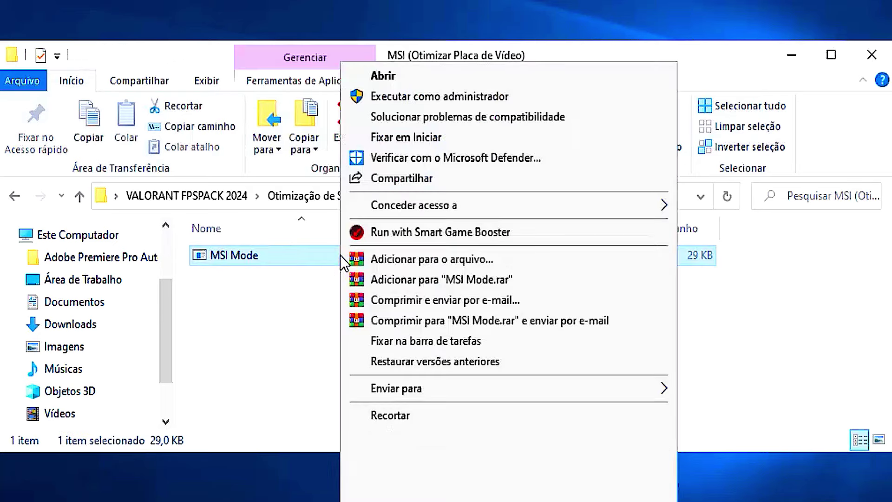
{"action": "left_click", "coordinate": [395, 96]}
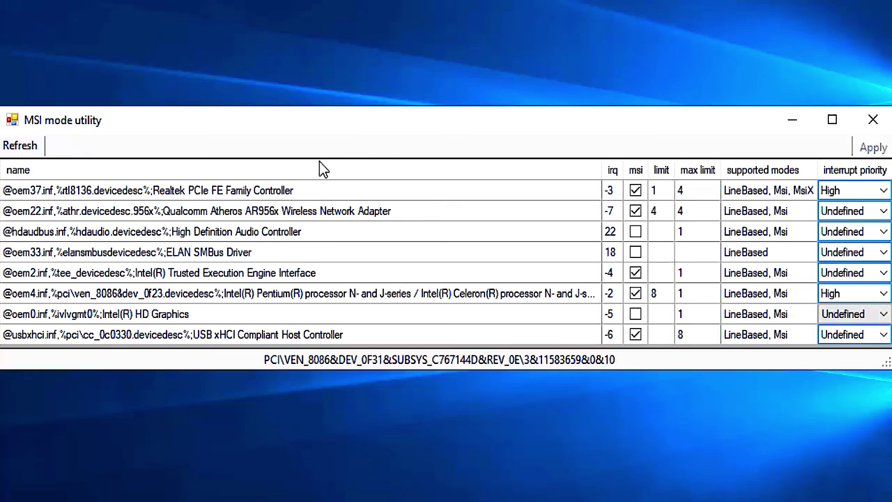
Enable MSI for the Intel(R) HD Graphics device with High interrupt priority, apply the changes and close the utility.
{"action": "left_click", "coordinate": [225, 314]}
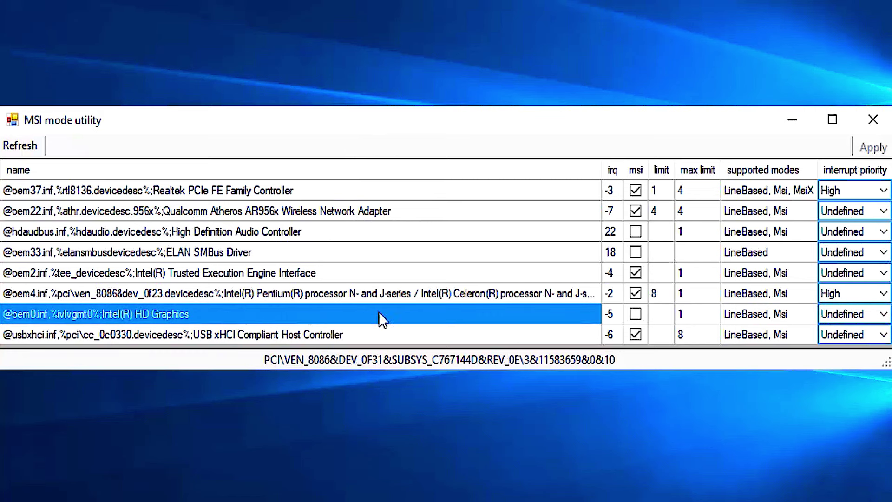
{"action": "left_click", "coordinate": [635, 314]}
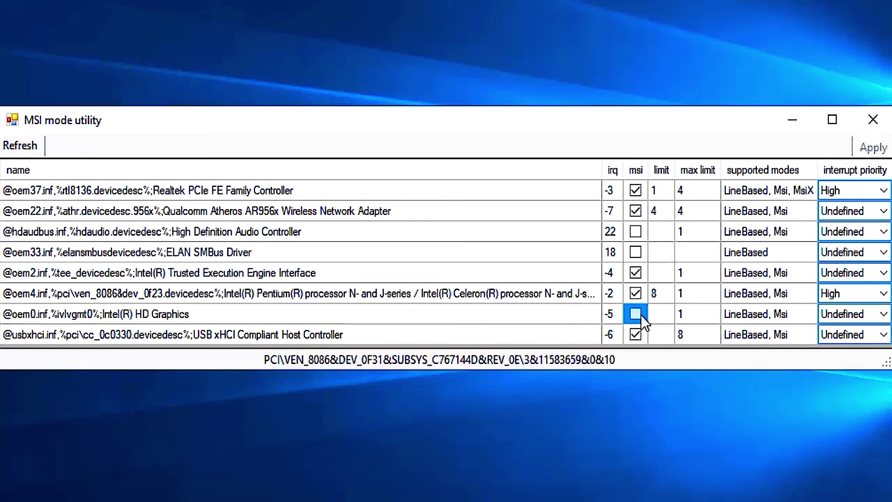
{"action": "left_click", "coordinate": [776, 313]}
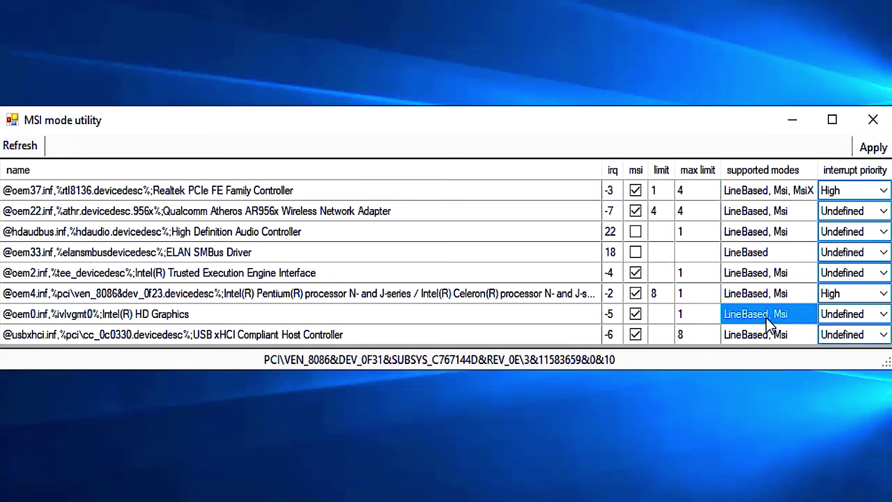
{"action": "left_click", "coordinate": [879, 315]}
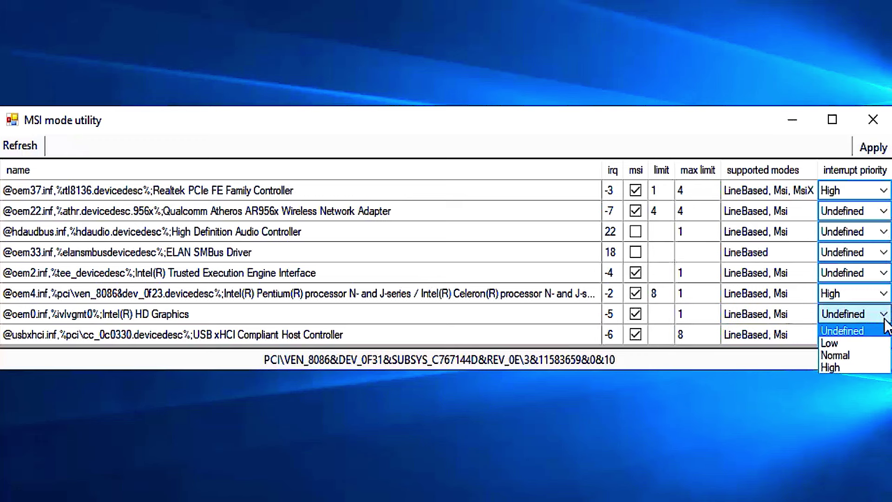
{"action": "left_click", "coordinate": [837, 367]}
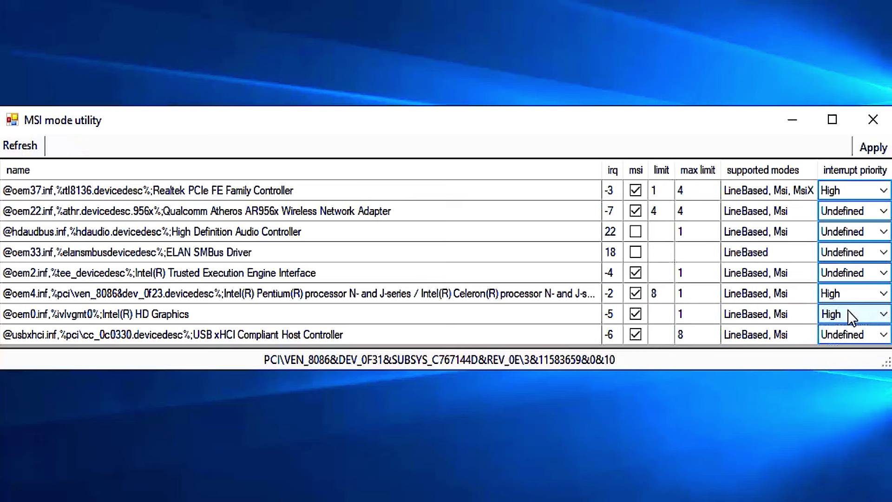
{"action": "left_click", "coordinate": [876, 148]}
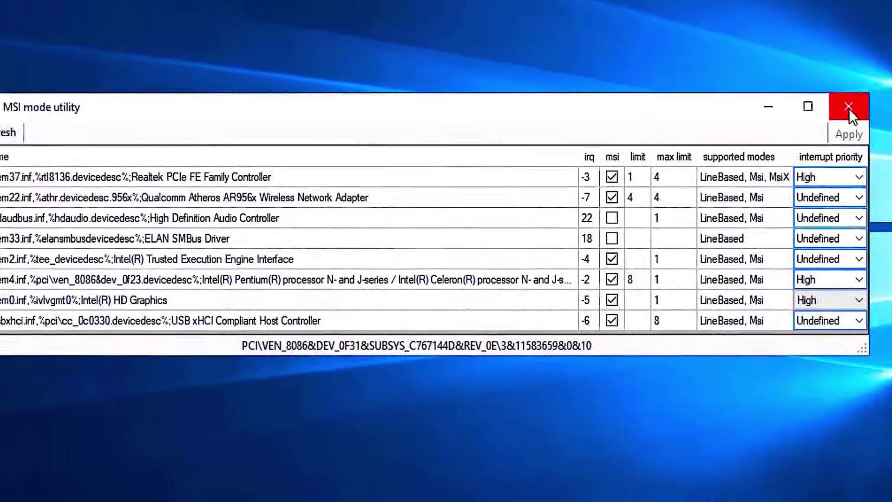
{"action": "left_click", "coordinate": [873, 120]}
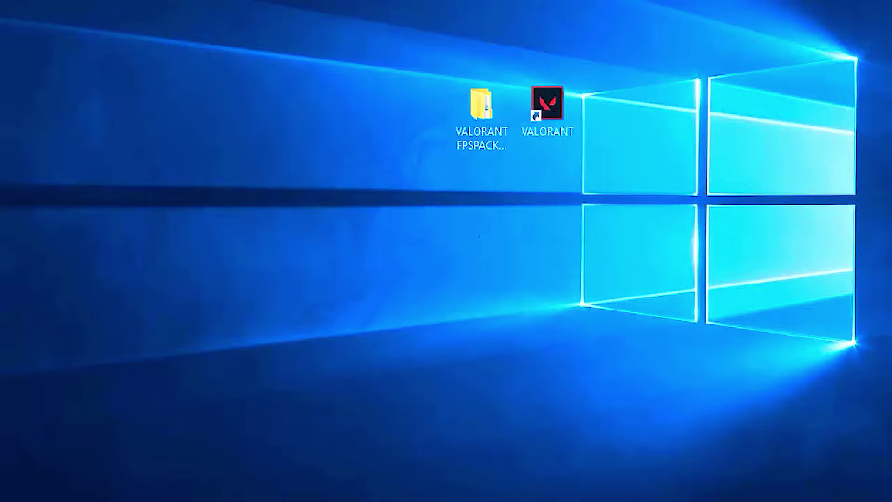
Search Windows for "elemento" and open Configurações de elementos gráficos.
{"action": "key", "text": "super"}
{"action": "type", "text": "elemento"}
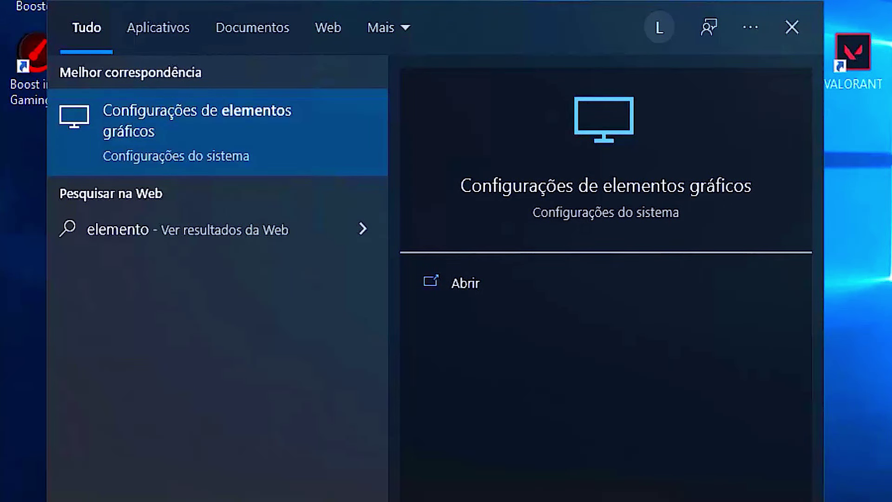
{"action": "left_click", "coordinate": [237, 124]}
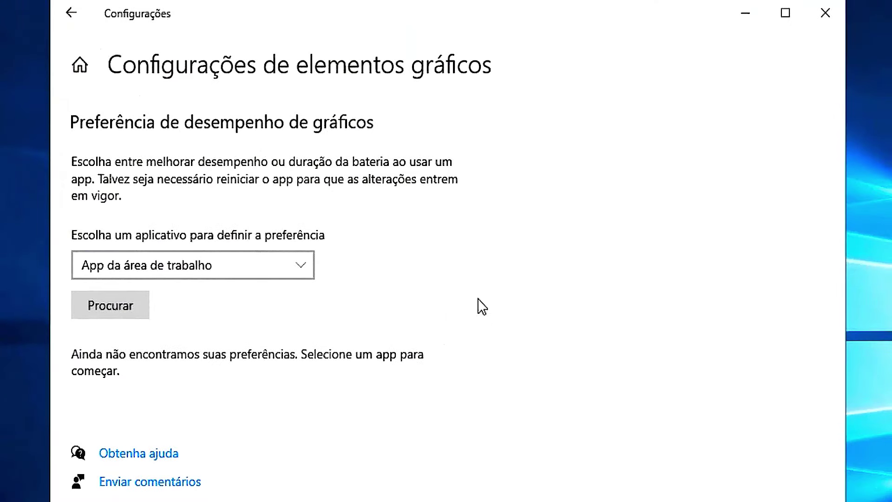
Browse for a desktop app to set a graphics preference and open C:\Riot Games\VALORANT.
{"action": "left_click", "coordinate": [121, 303]}
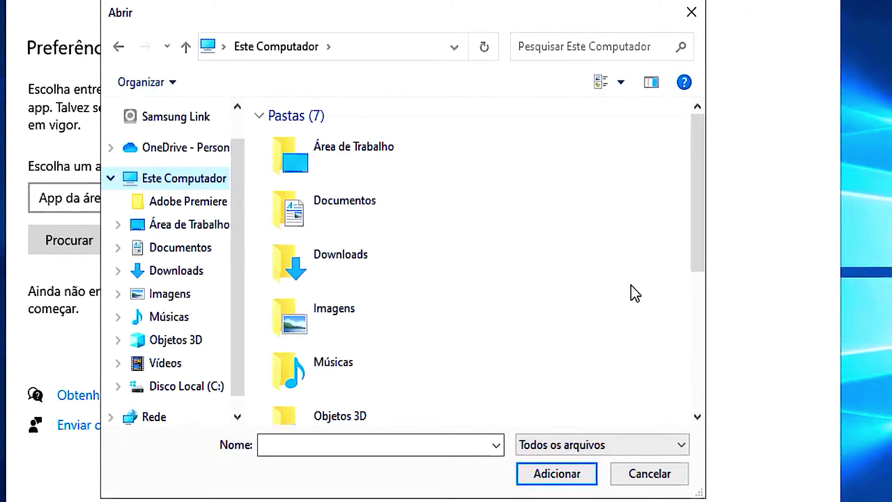
{"action": "left_click", "coordinate": [186, 388]}
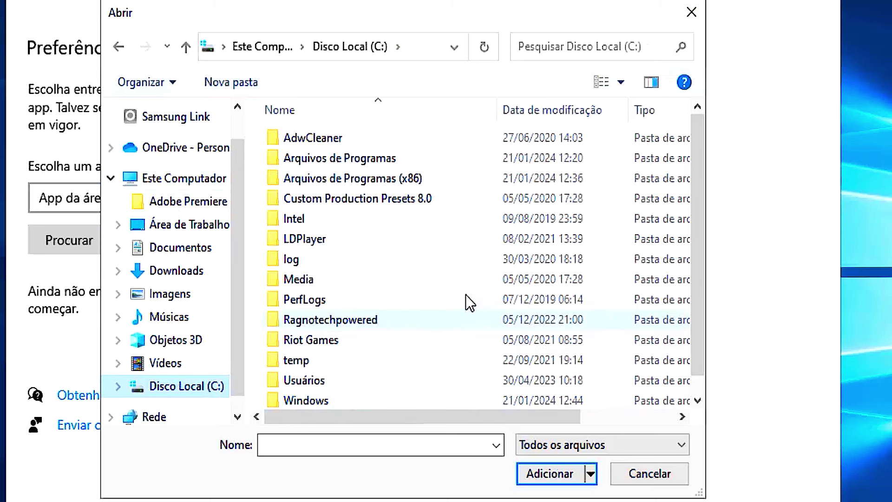
{"action": "scroll", "coordinate": [462, 350], "scroll_direction": "down", "scroll_amount": 1}
{"action": "left_click", "coordinate": [318, 314]}
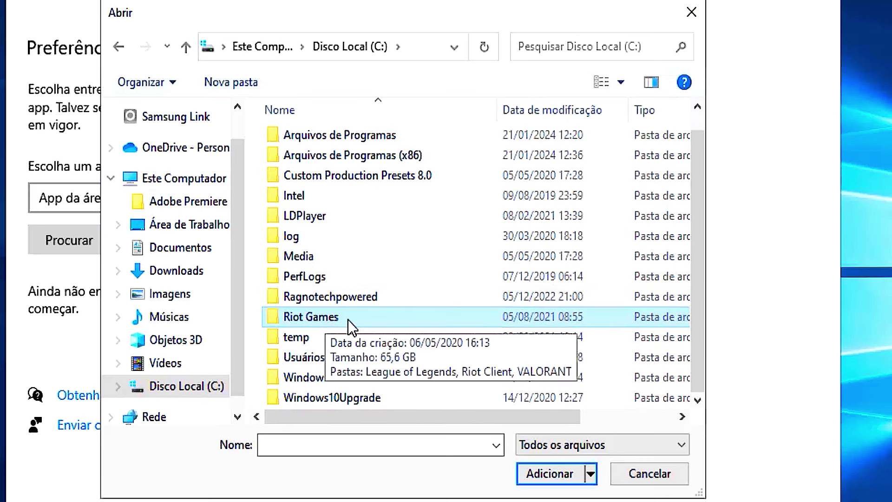
{"action": "double_click", "coordinate": [347, 318]}
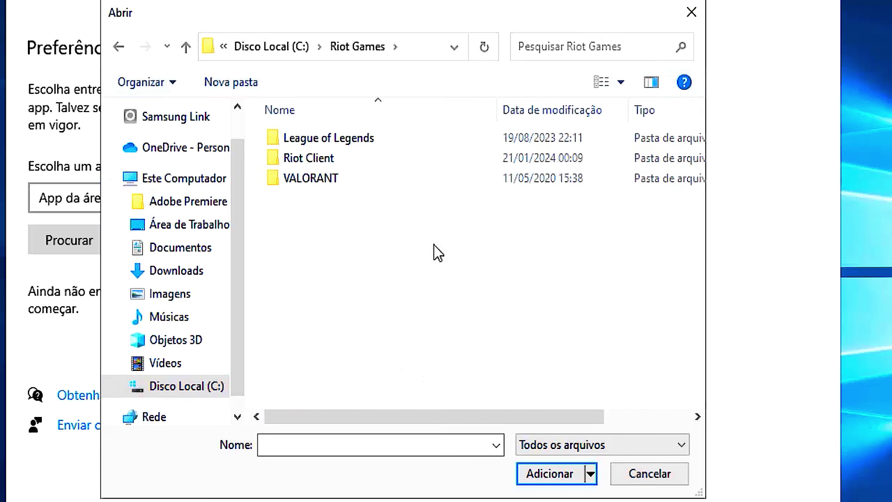
{"action": "left_click", "coordinate": [380, 182]}
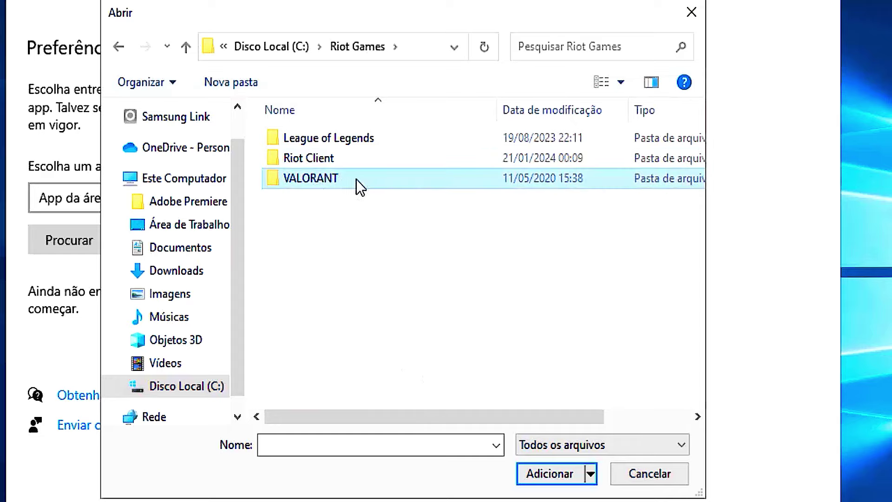
{"action": "double_click", "coordinate": [357, 180]}
Add VALORANT-Win64-Shipping from live\ShooterGame\Binaries\Win64 to the graphics preference list.
{"action": "left_click", "coordinate": [306, 141]}
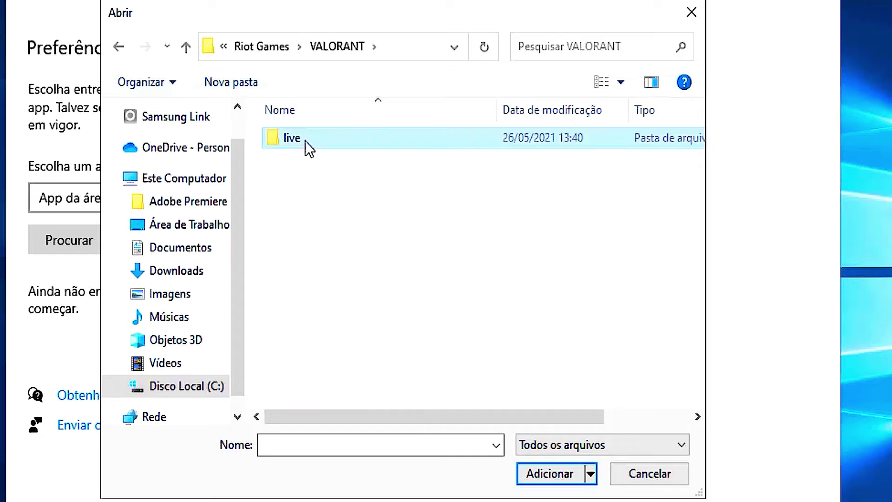
{"action": "double_click", "coordinate": [306, 142]}
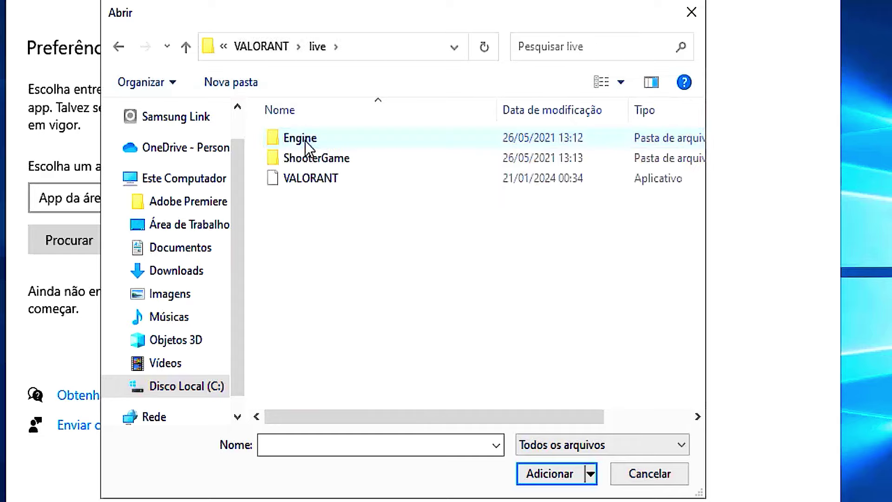
{"action": "double_click", "coordinate": [321, 160]}
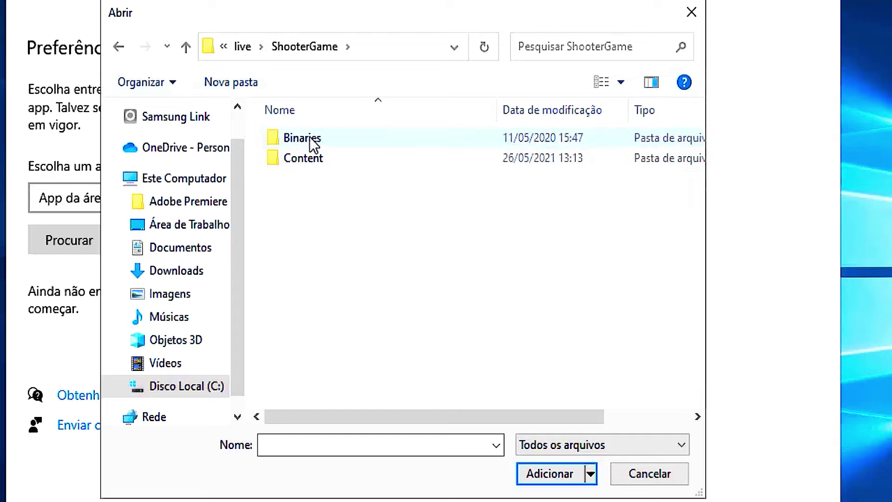
{"action": "double_click", "coordinate": [312, 139]}
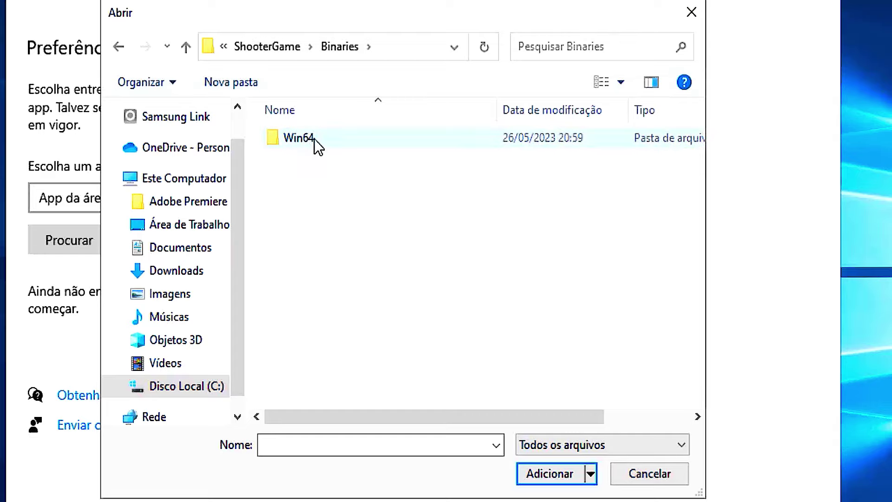
{"action": "double_click", "coordinate": [314, 139]}
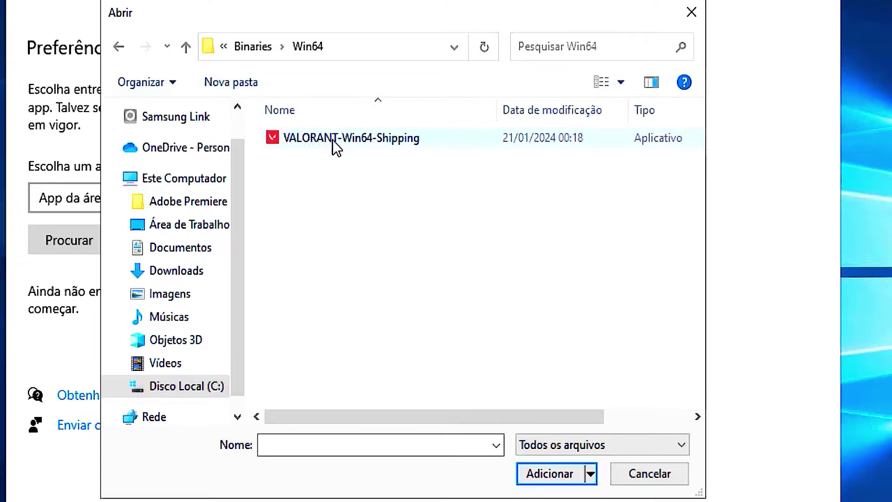
{"action": "left_click", "coordinate": [346, 148]}
{"action": "left_click", "coordinate": [550, 473]}
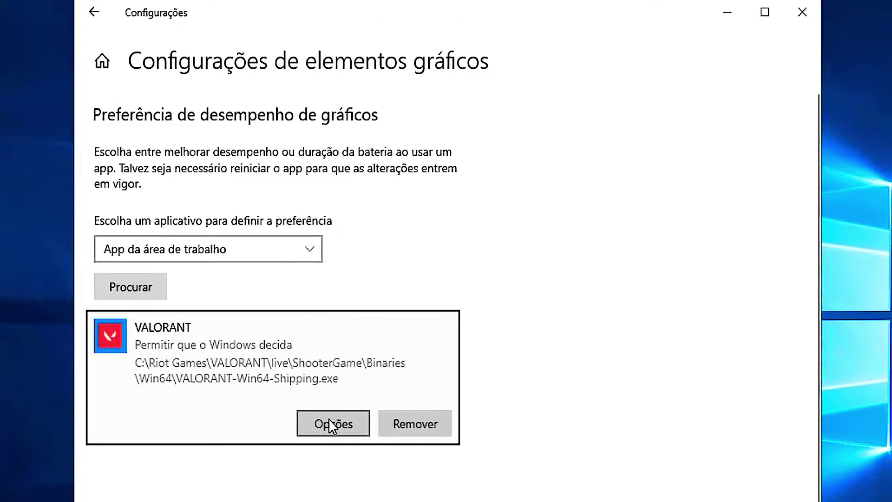
Set VALORANT's graphics preference to Alto desempenho and save it.
{"action": "left_click", "coordinate": [328, 420]}
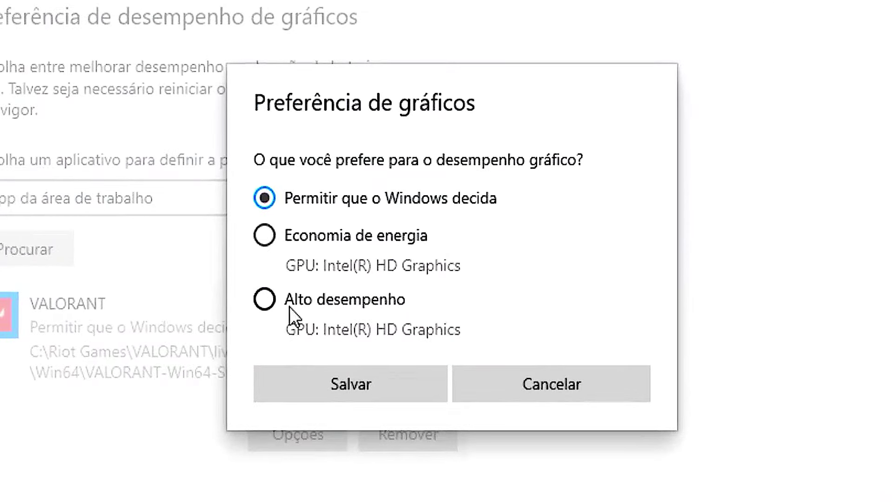
{"action": "left_click", "coordinate": [293, 301]}
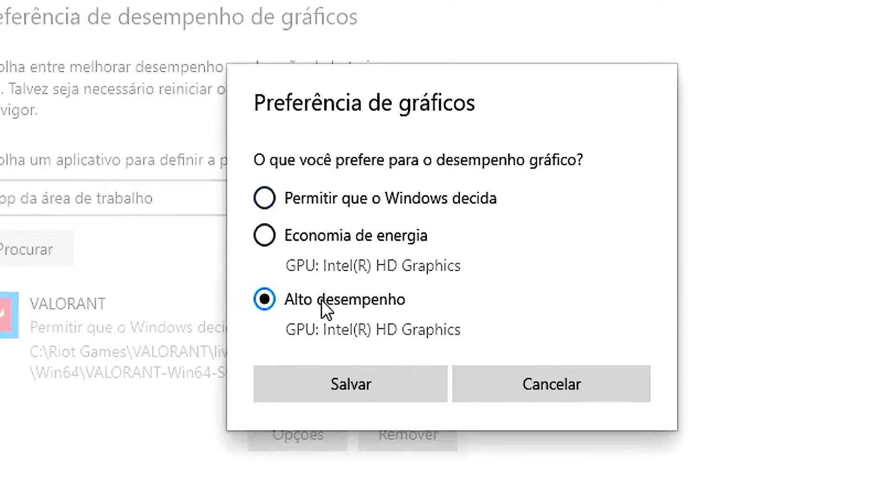
{"action": "left_click", "coordinate": [360, 383]}
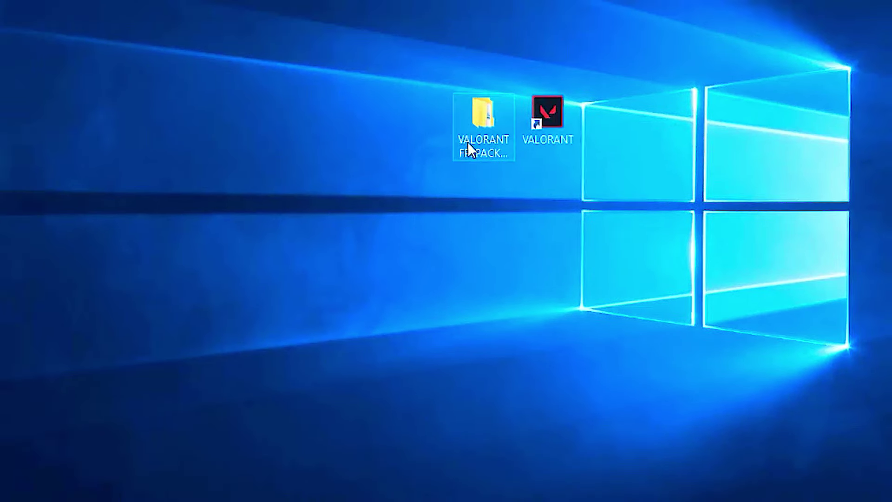
Open ParkControl (Otimizar Processador) inside Programas (Otimização) of the VALORANT FPSPACK 2024 folder and start its installer.
{"action": "double_click", "coordinate": [478, 127]}
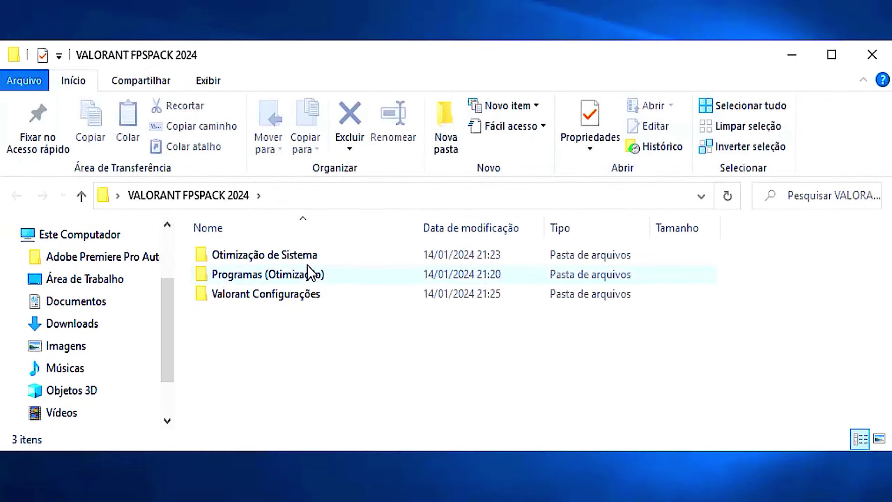
{"action": "double_click", "coordinate": [292, 277]}
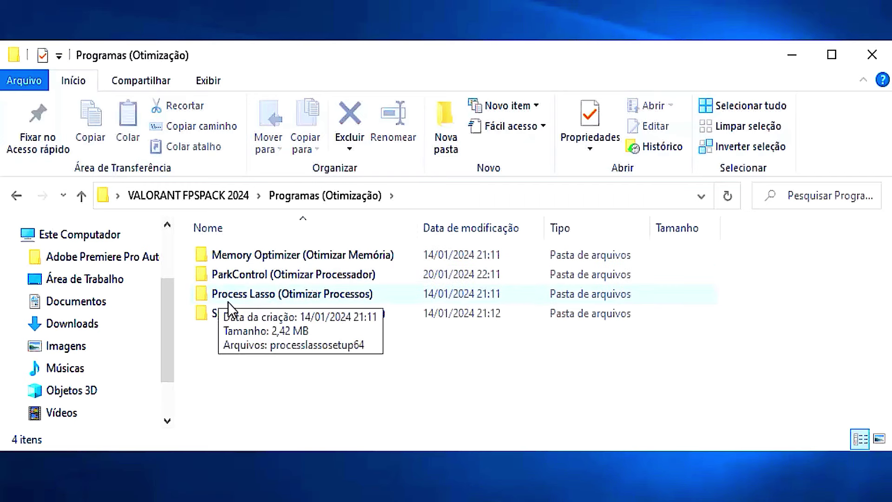
{"action": "left_click", "coordinate": [277, 277]}
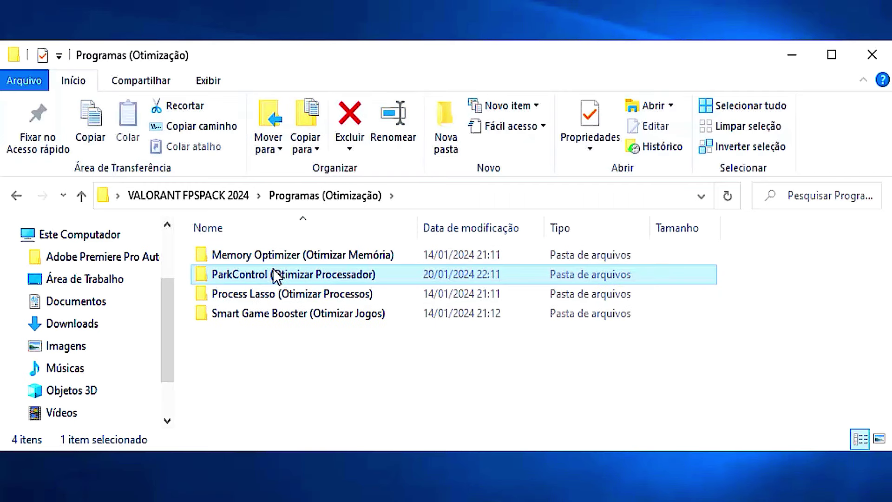
{"action": "double_click", "coordinate": [272, 268]}
{"action": "left_click", "coordinate": [292, 253]}
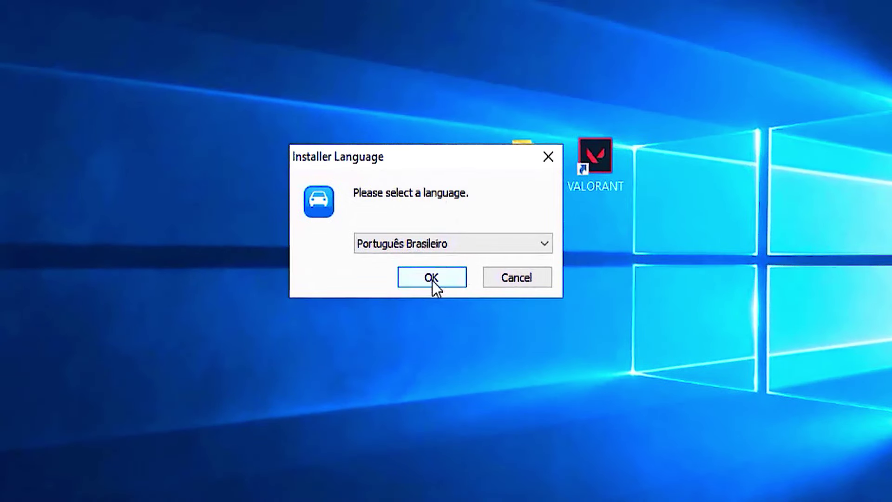
Install ParkControl in Português Brasileiro, accepting the license agreement and the C:\Program Files\ParkControl destination.
{"action": "left_click", "coordinate": [431, 276]}
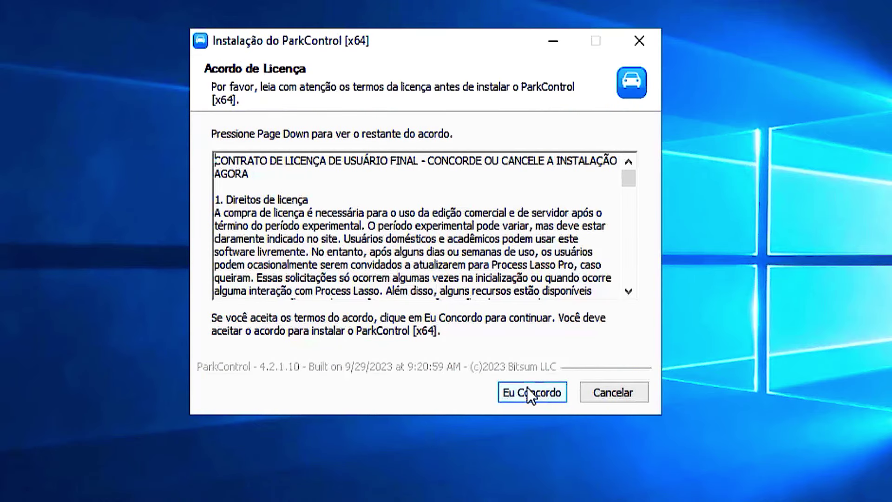
{"action": "left_click", "coordinate": [531, 395]}
{"action": "left_click", "coordinate": [531, 398]}
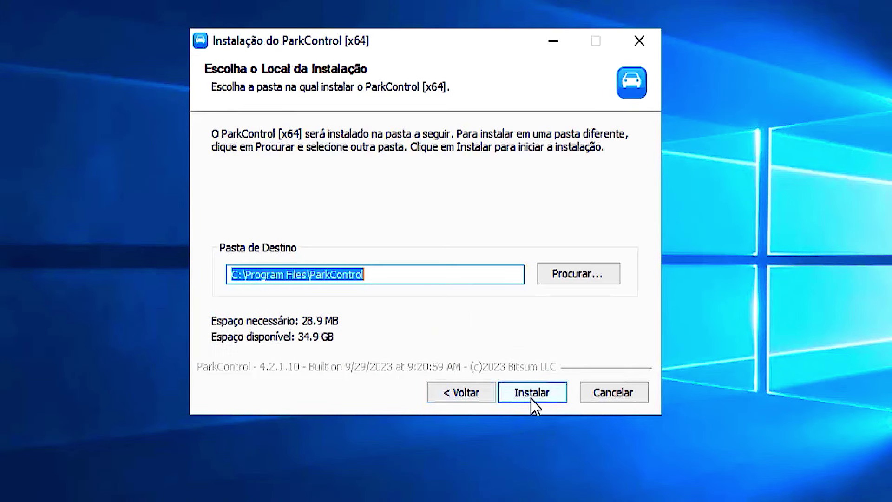
{"action": "left_click", "coordinate": [531, 393]}
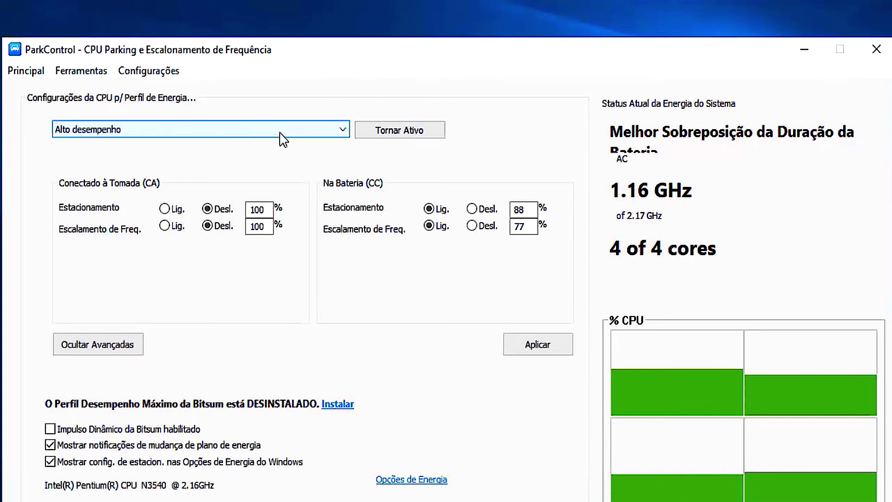
Select the Bitsum Highest Performance power profile and check the experimental option Mostrar Sempre o Desempenho Máximo da Bitsum.
{"action": "left_click", "coordinate": [265, 89]}
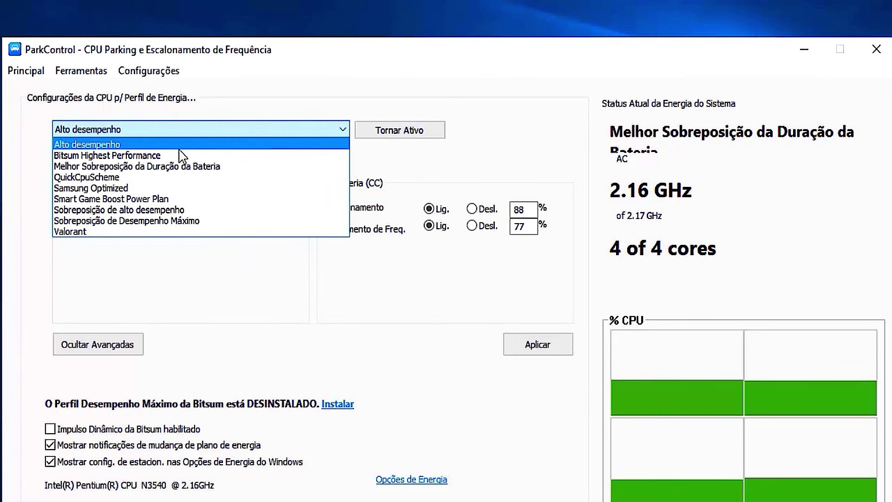
{"action": "left_click", "coordinate": [151, 158]}
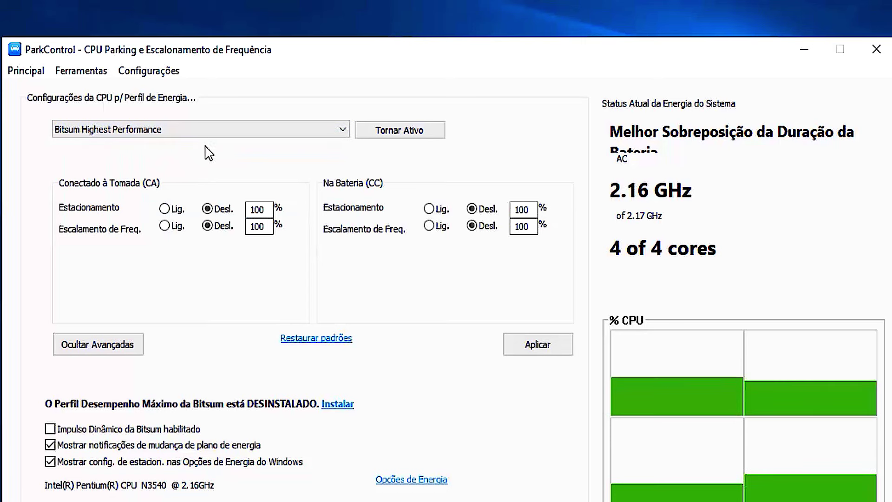
{"action": "left_click", "coordinate": [165, 73]}
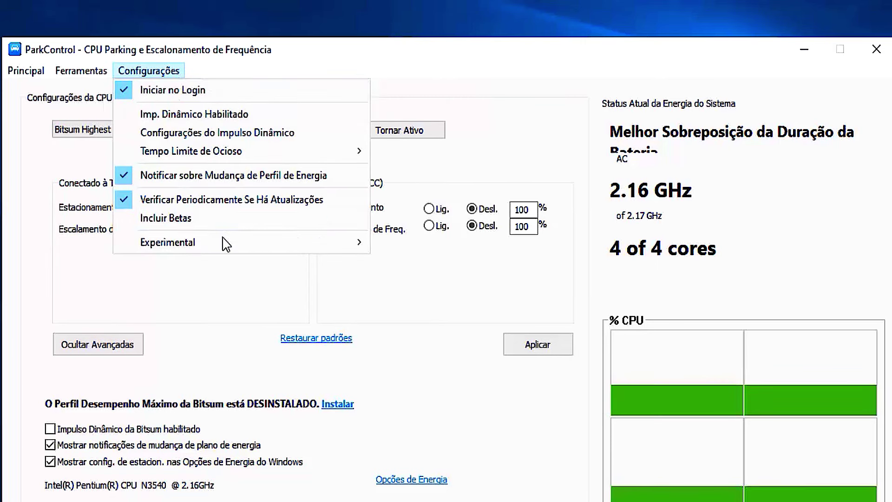
{"action": "mouse_move", "coordinate": [239, 245]}
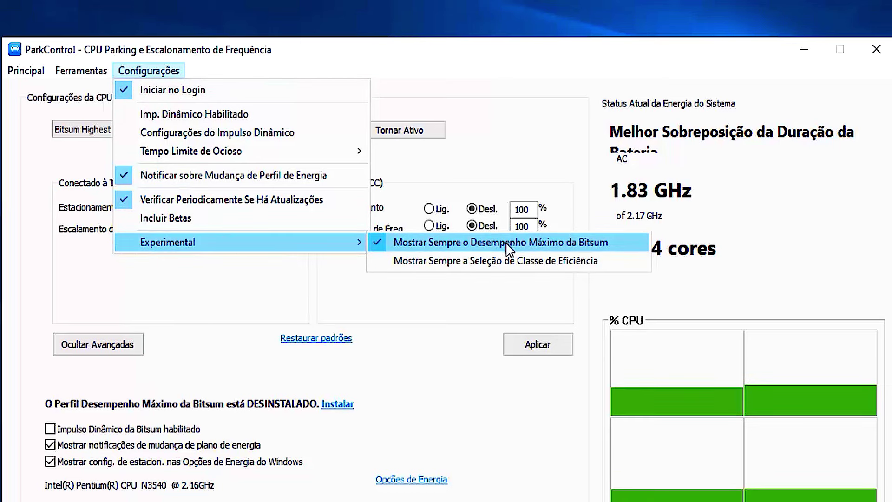
{"action": "left_click", "coordinate": [528, 137]}
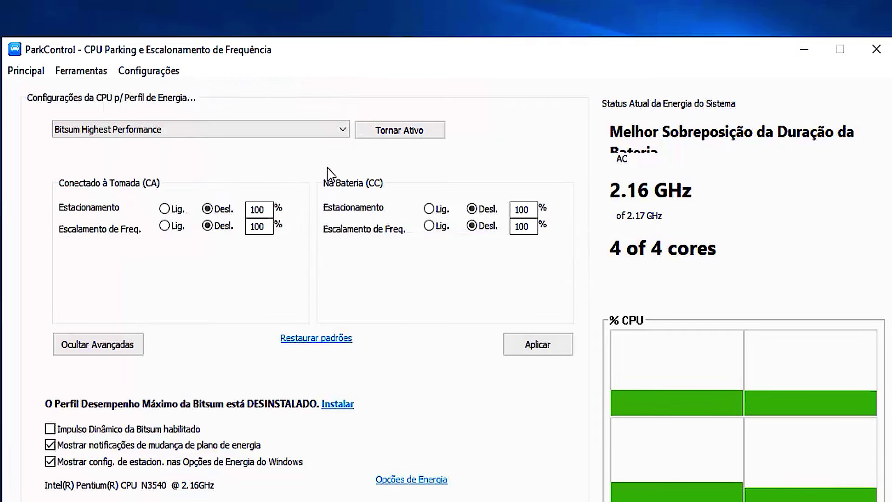
Make the Bitsum Highest Performance profile active, apply its CPU settings and close ParkControl.
{"action": "left_click", "coordinate": [397, 128]}
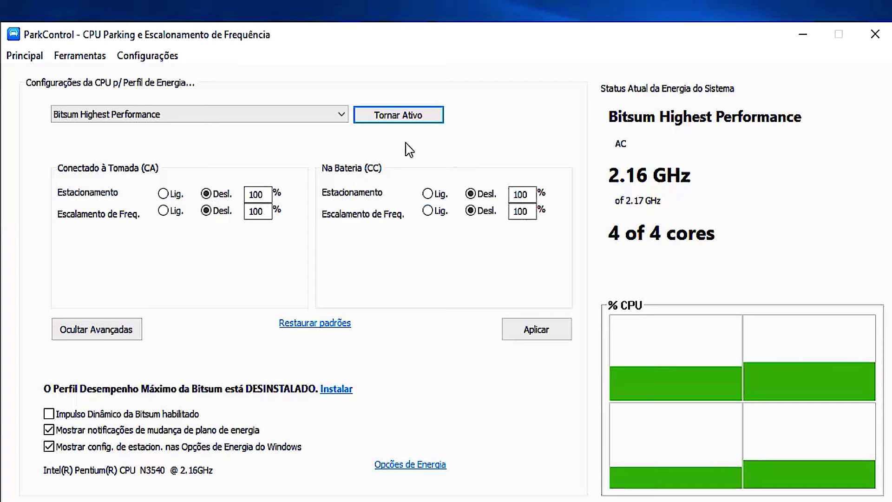
{"action": "key", "text": "Tab"}
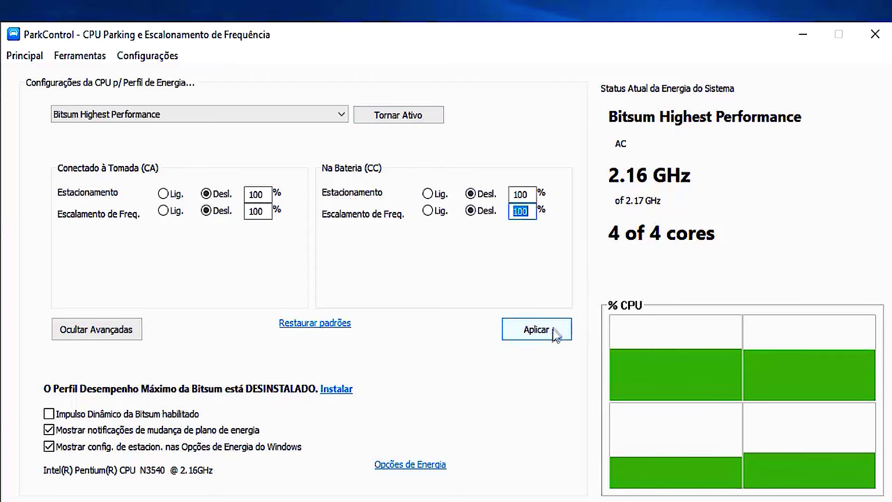
{"action": "left_click", "coordinate": [556, 332]}
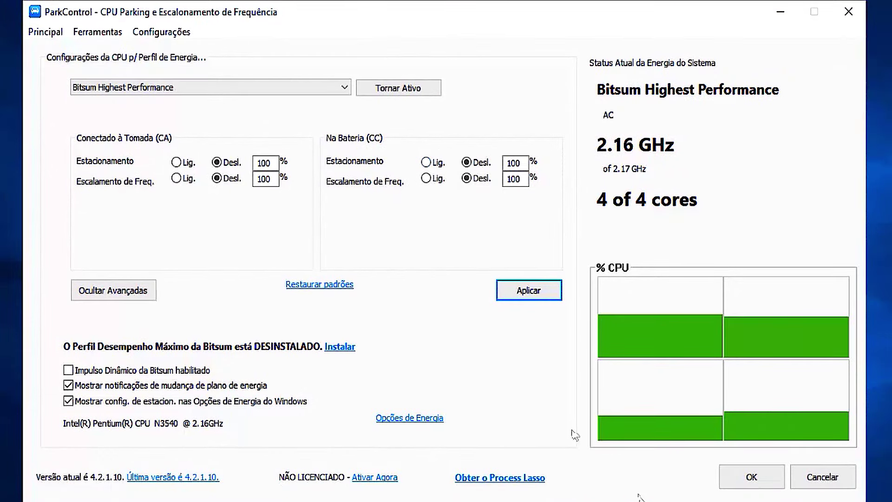
{"action": "left_click", "coordinate": [742, 486]}
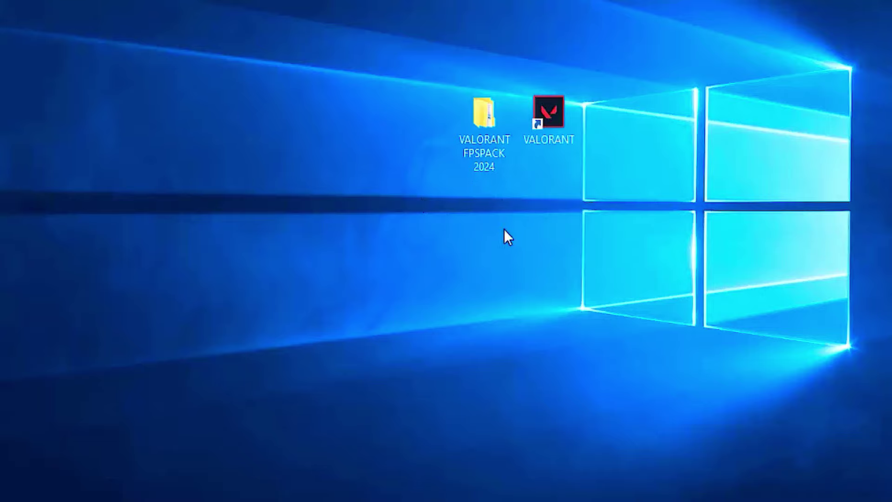
Open Process Lasso (Otimizar Processos) inside Programas (Otimização) of the VALORANT FPSPACK 2024 folder and start the processlassosetup64 installer.
{"action": "double_click", "coordinate": [493, 144]}
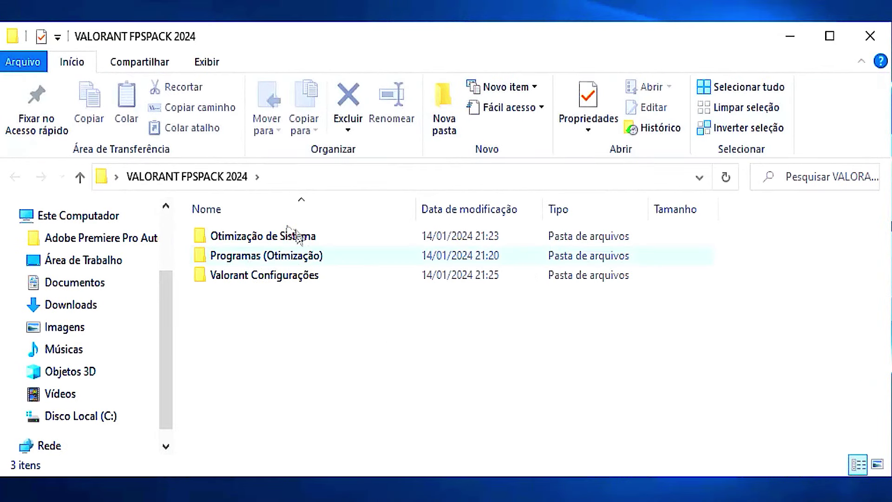
{"action": "left_click", "coordinate": [297, 261]}
{"action": "double_click", "coordinate": [305, 256]}
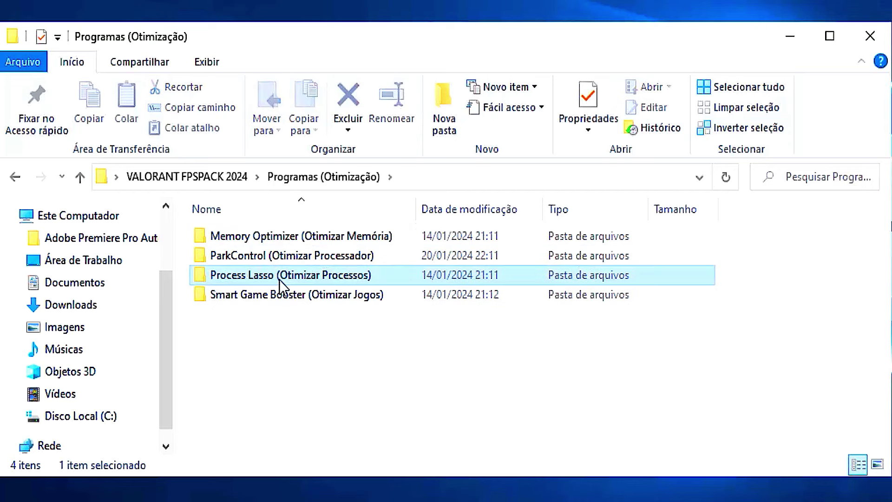
{"action": "left_click", "coordinate": [281, 276]}
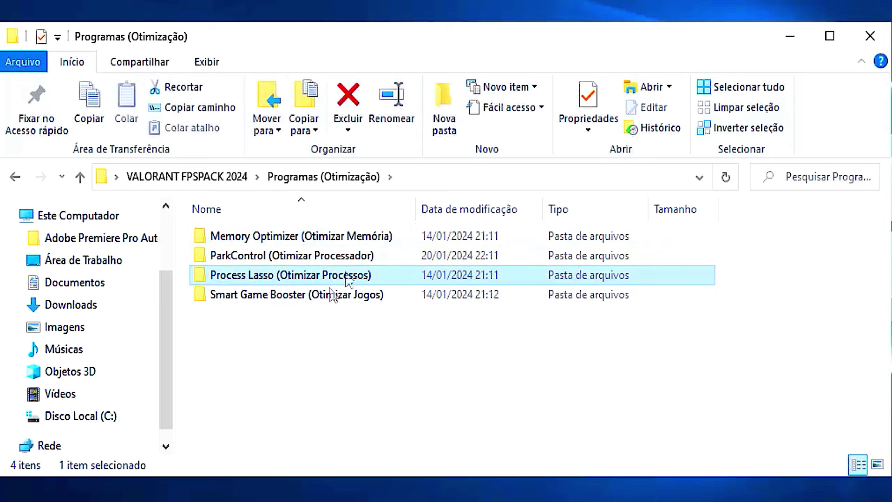
{"action": "double_click", "coordinate": [316, 279]}
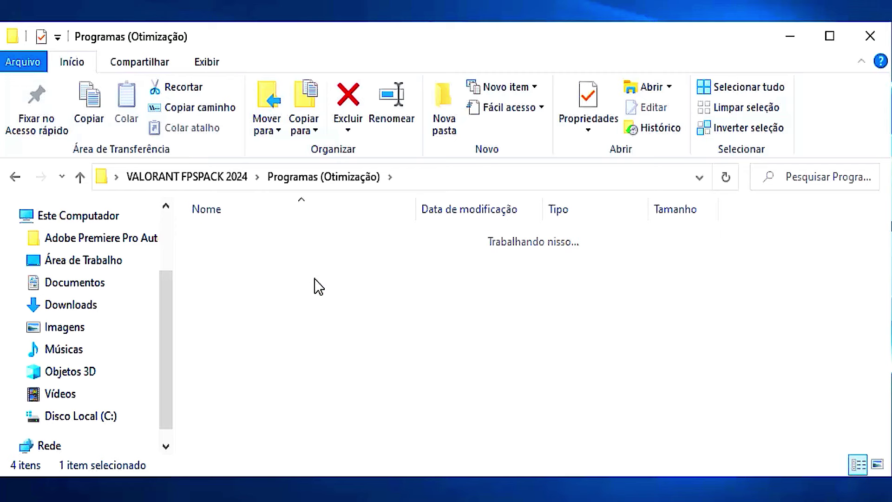
{"action": "left_click", "coordinate": [359, 238]}
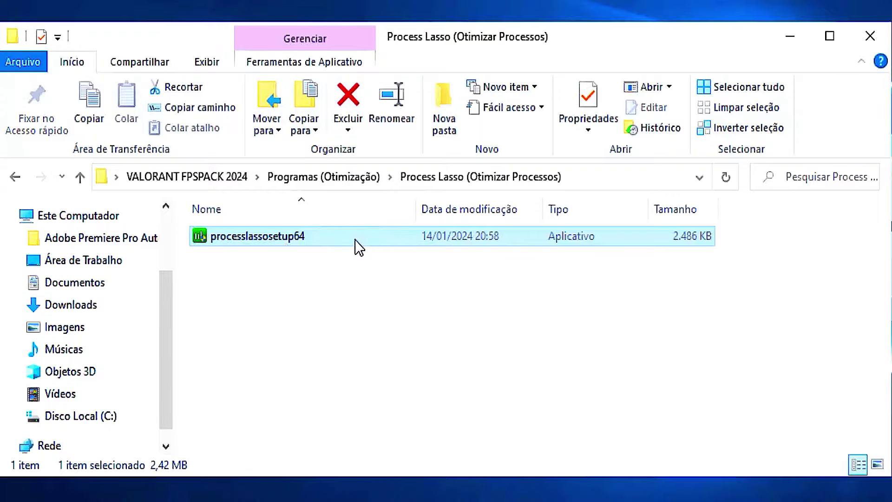
{"action": "double_click", "coordinate": [356, 240]}
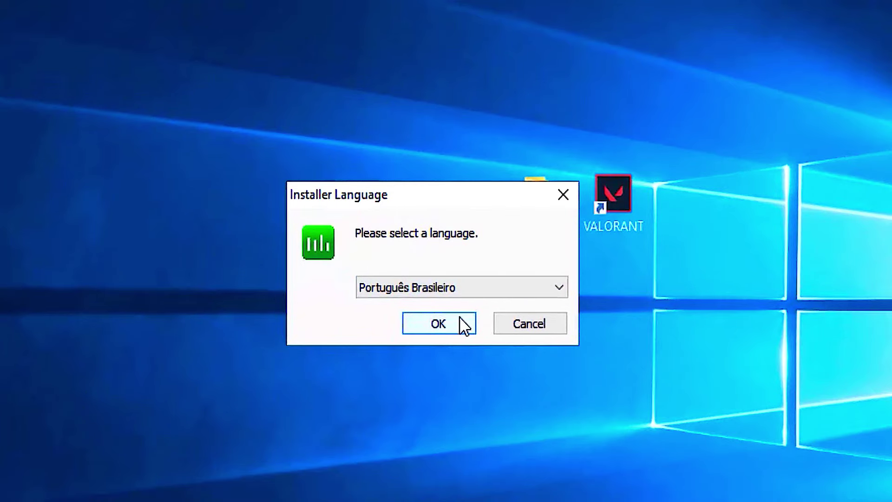
Install Process Lasso in Português Brasileiro, accepting the license agreement and the C:\Program Files\Process Lasso destination.
{"action": "left_click", "coordinate": [463, 324]}
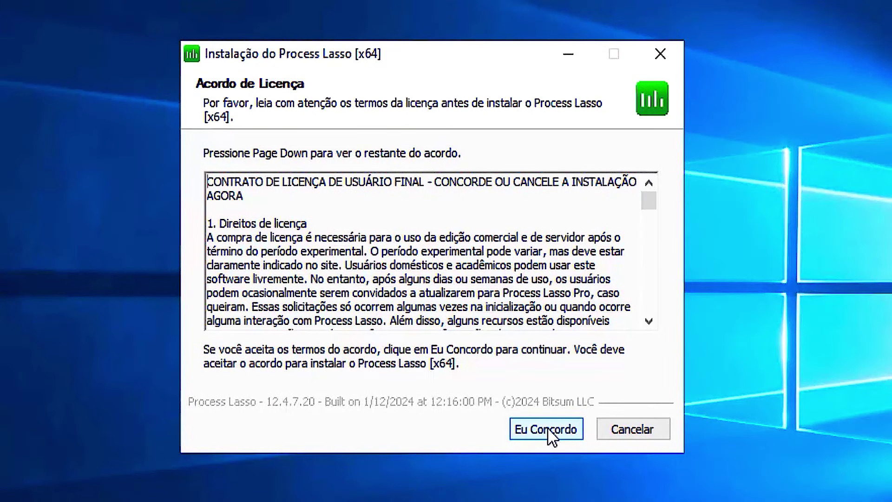
{"action": "left_click", "coordinate": [547, 427]}
{"action": "left_click", "coordinate": [553, 433]}
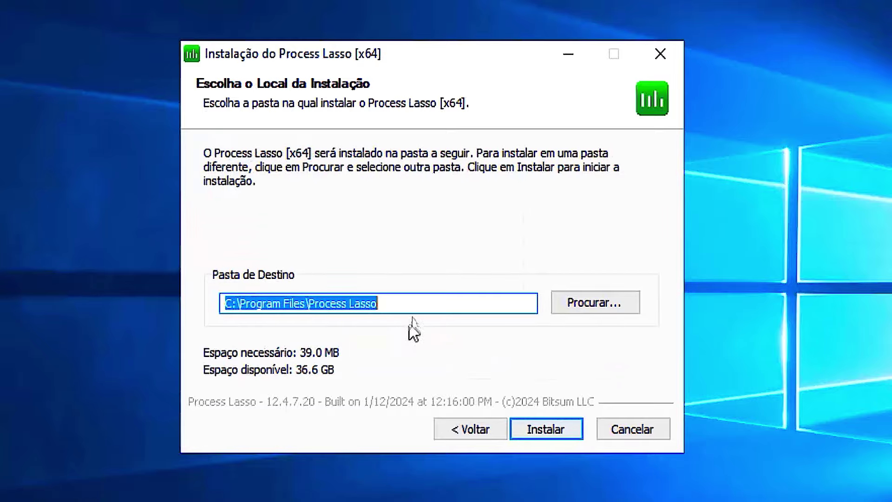
{"action": "left_click", "coordinate": [554, 432]}
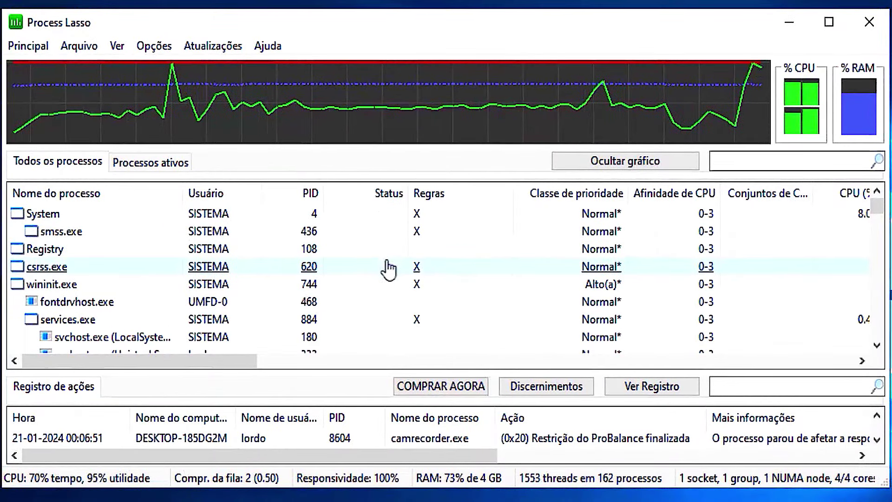
Check whether the ProBalance Habilitado option is active in Process Lasso's main options.
{"action": "left_click", "coordinate": [21, 45]}
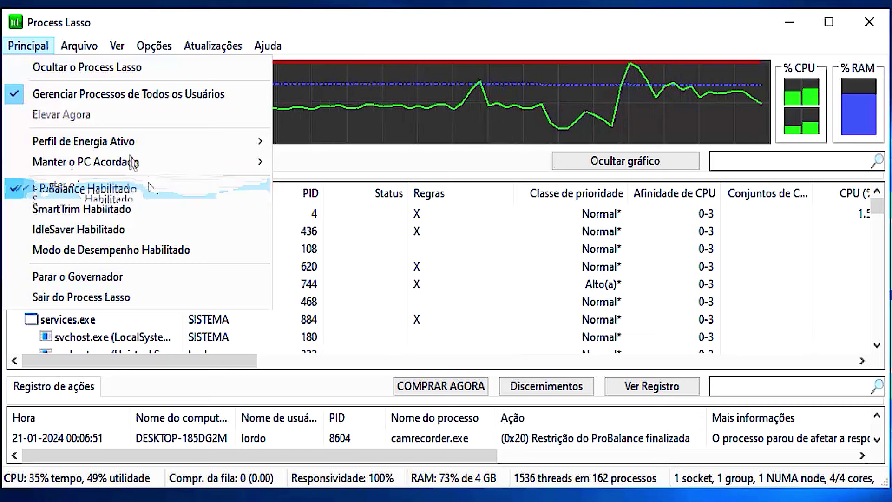
{"action": "key", "text": "Up"}
{"action": "key", "text": "Right"}
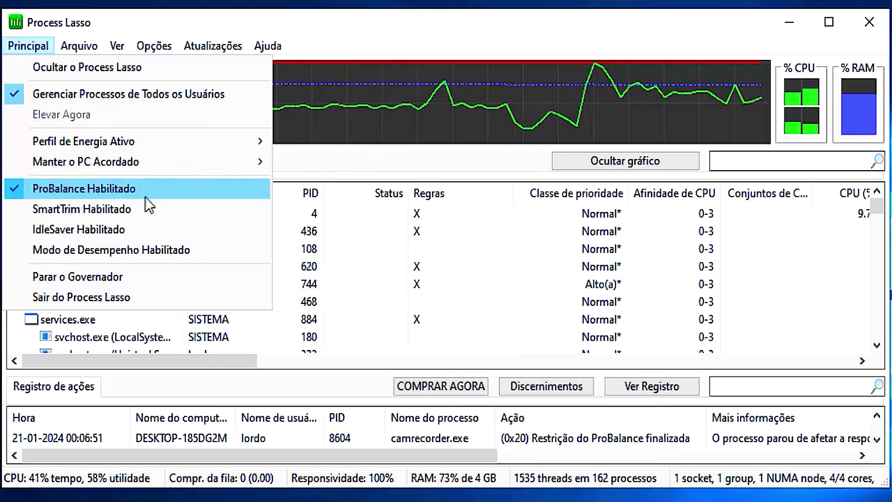
{"action": "left_click", "coordinate": [422, 267]}
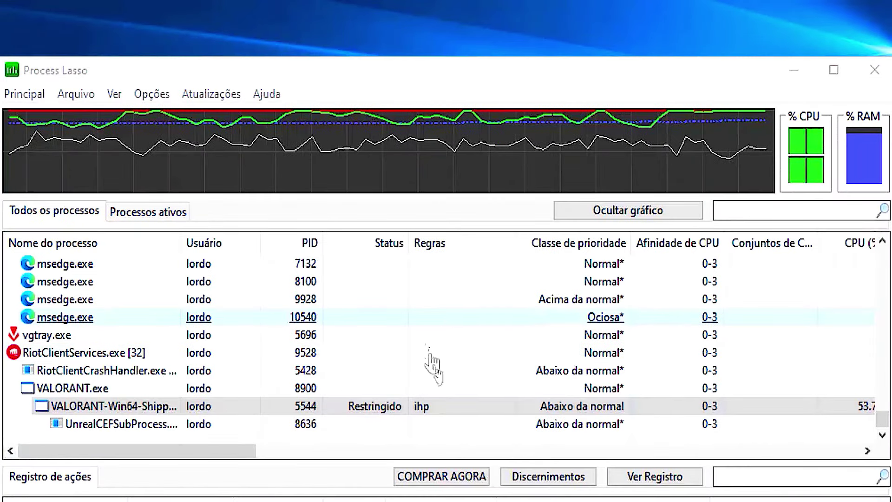
Enable Induzir o Modo de Desempenho and Excluir do ProBalance for the VALORANT-Win64-Shipping process.
{"action": "right_click", "coordinate": [270, 415]}
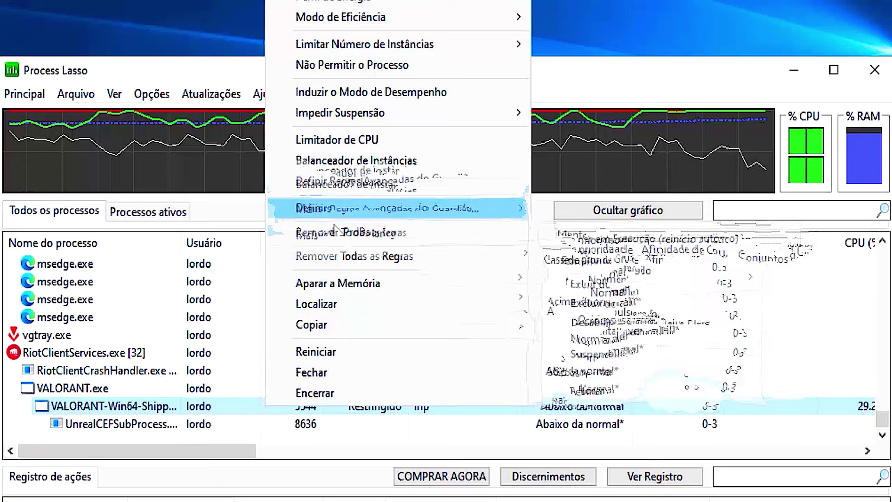
{"action": "left_click", "coordinate": [352, 97]}
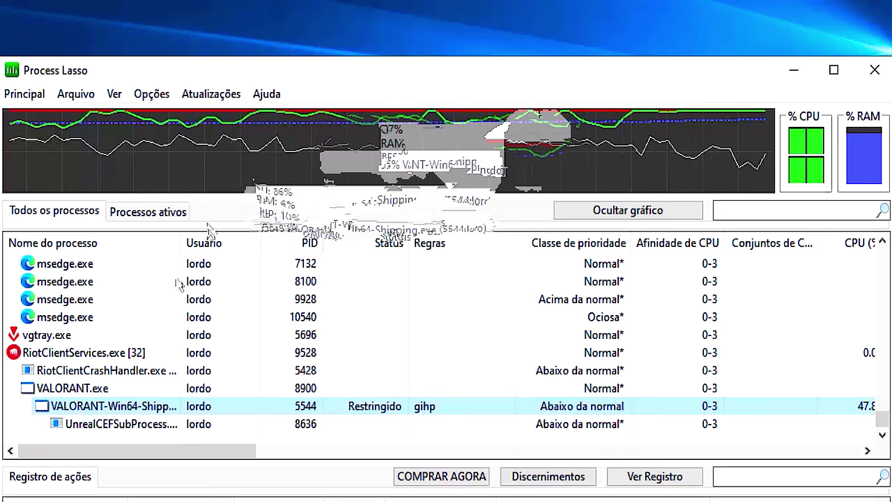
{"action": "right_click", "coordinate": [240, 408]}
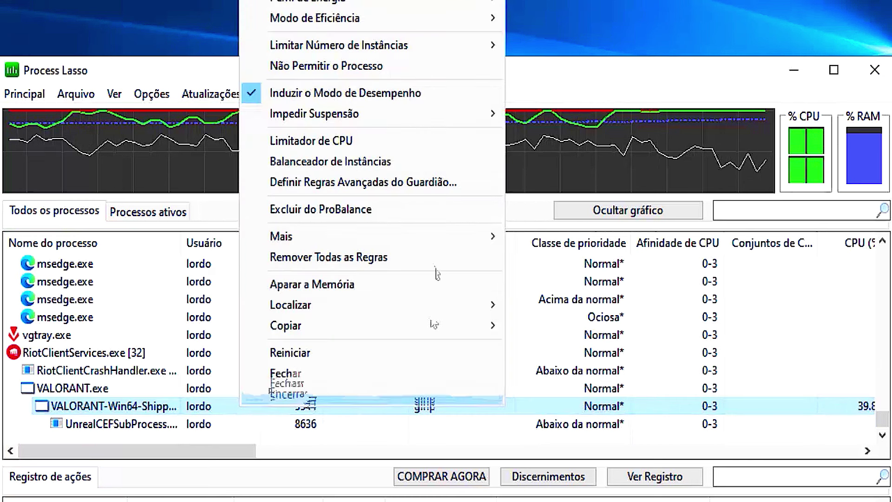
{"action": "left_click", "coordinate": [306, 215]}
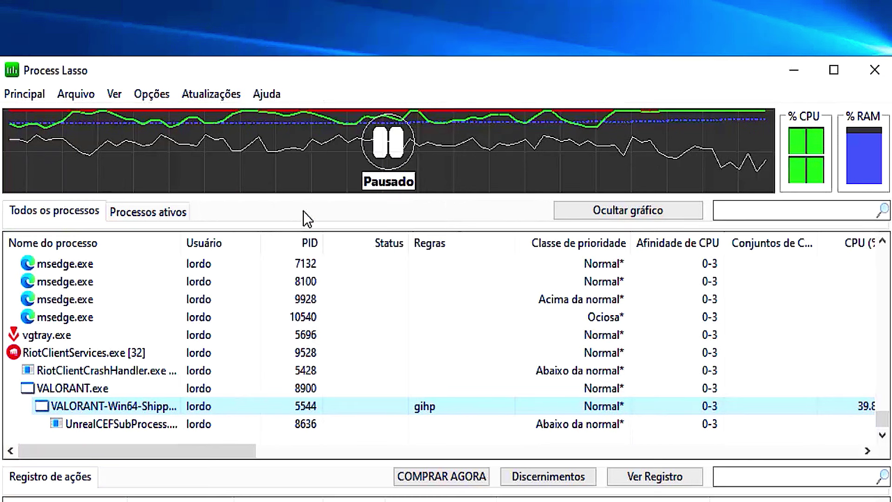
Set the VALORANT-Win64-Shipping process's permanent (Sempre) CPU priority to Alto(a).
{"action": "right_click", "coordinate": [329, 396]}
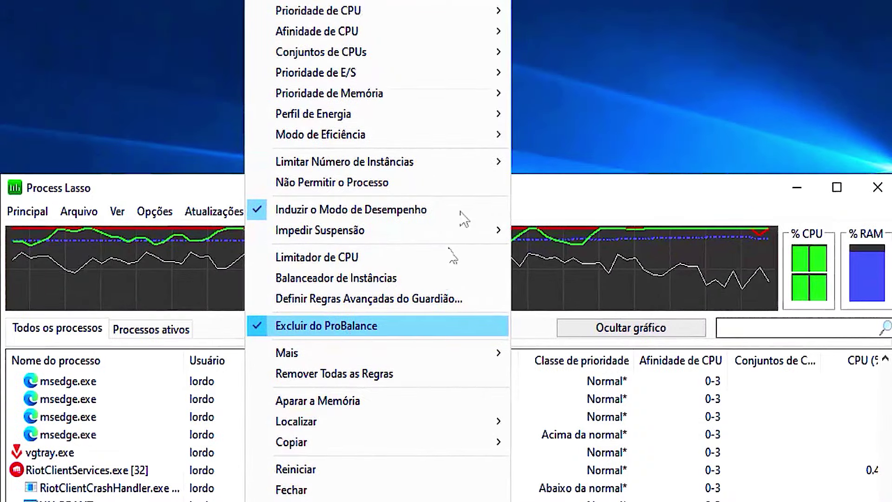
{"action": "mouse_move", "coordinate": [413, 13]}
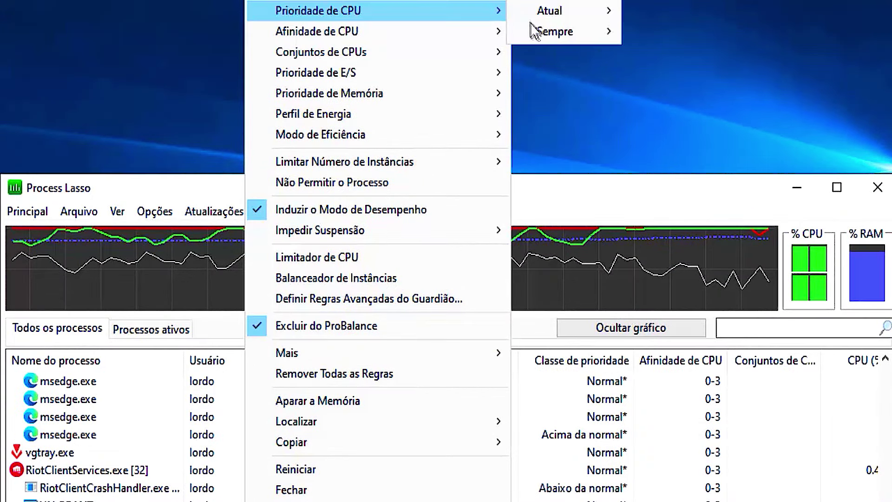
{"action": "mouse_move", "coordinate": [539, 29]}
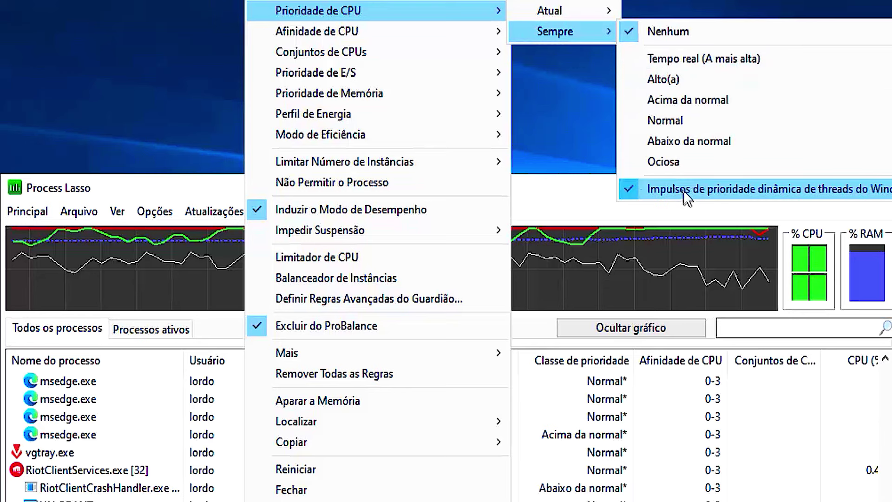
{"action": "left_click", "coordinate": [666, 78]}
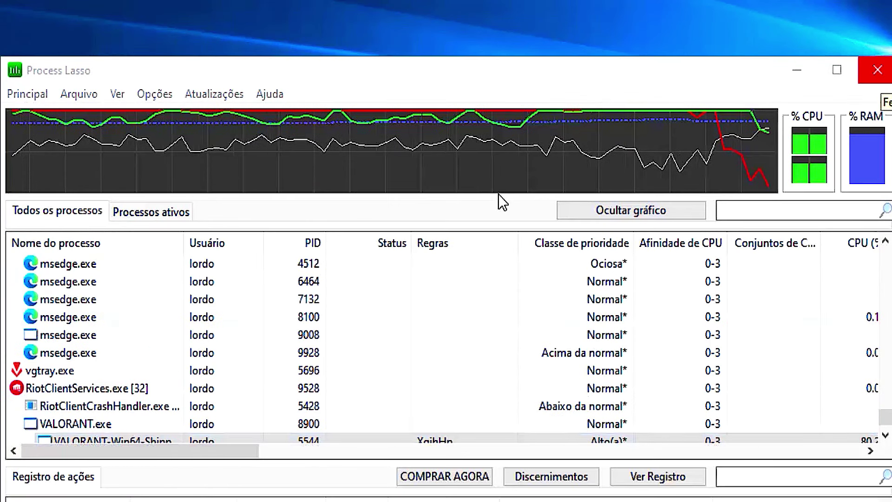
Close the Process Lasso window and check for its icon among the hidden notification area icons.
{"action": "key", "text": "alt+F4"}
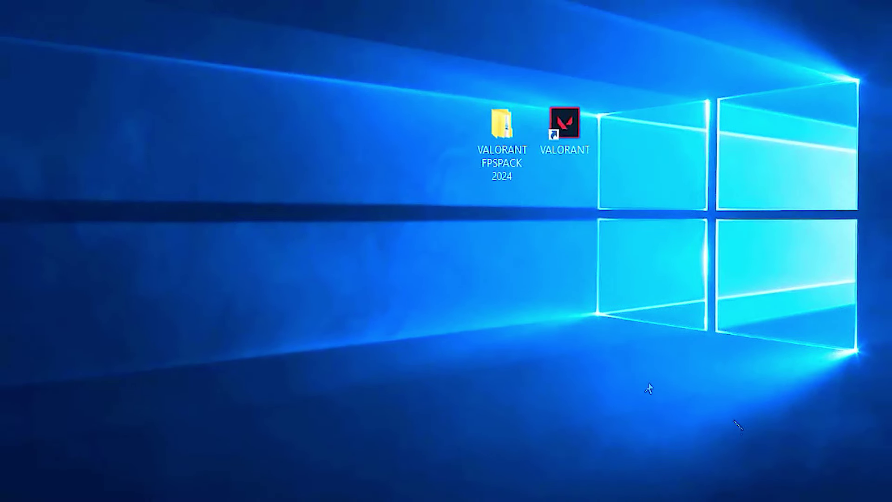
{"action": "key", "text": "super+b"}
{"action": "key", "text": "Return"}
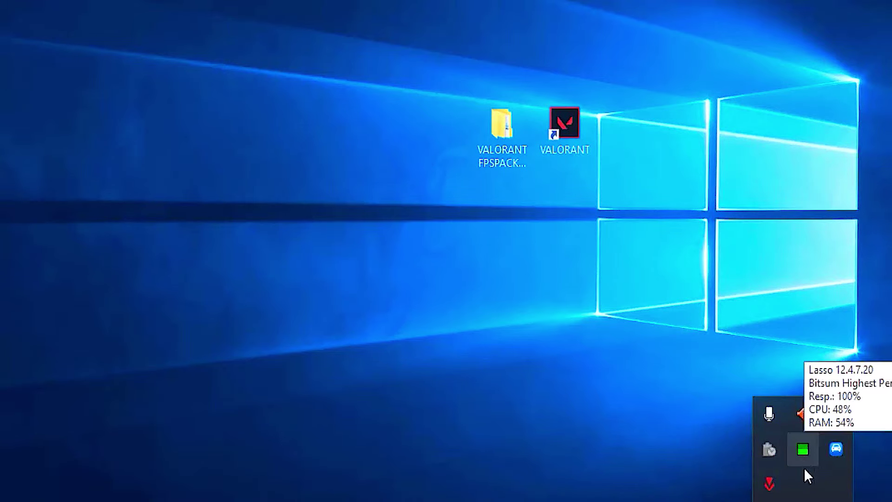
{"action": "key", "text": "Escape"}
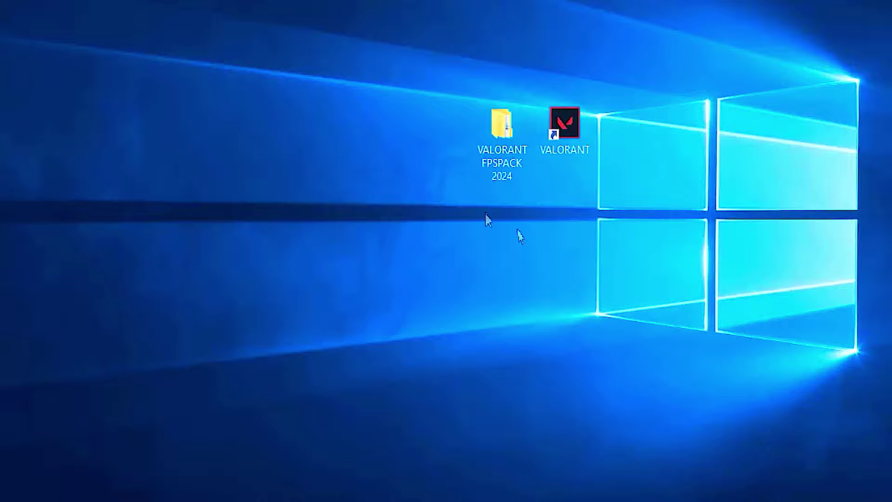
Open Memory Optimizer (Otimizar Memória) inside Programas (Otimização) of the VALORANT FPSPACK 2024 folder and start the WMOSetup_4.2.0.123 installer.
{"action": "double_click", "coordinate": [489, 156]}
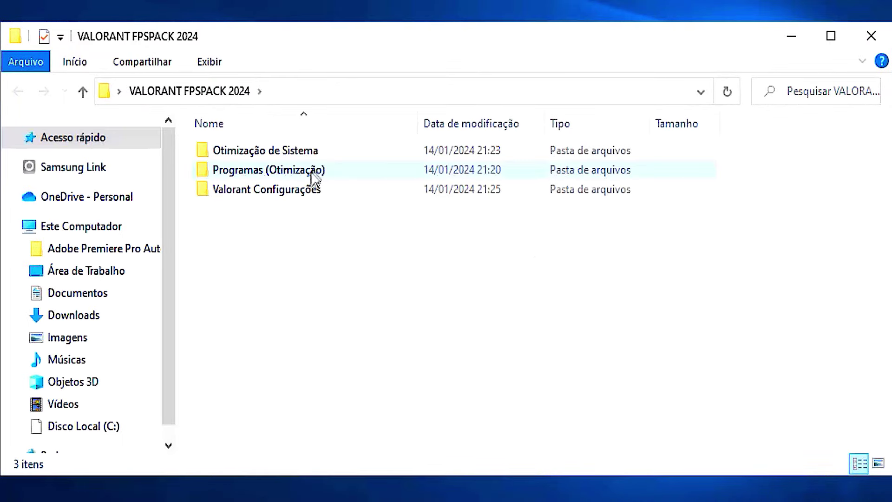
{"action": "double_click", "coordinate": [292, 171]}
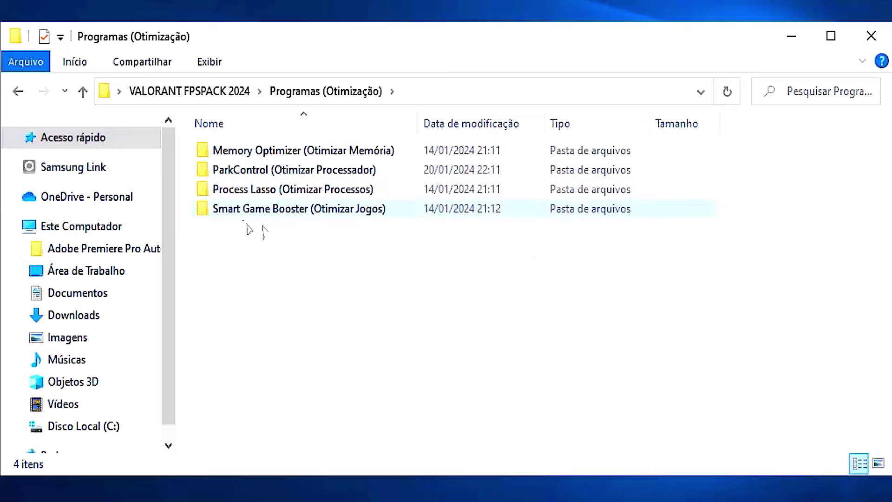
{"action": "left_click", "coordinate": [275, 153]}
{"action": "double_click", "coordinate": [294, 154]}
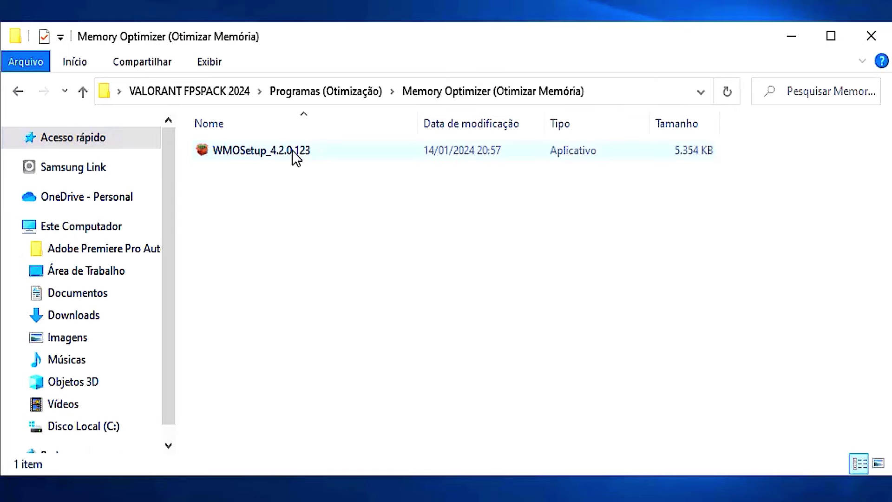
{"action": "left_click", "coordinate": [360, 156]}
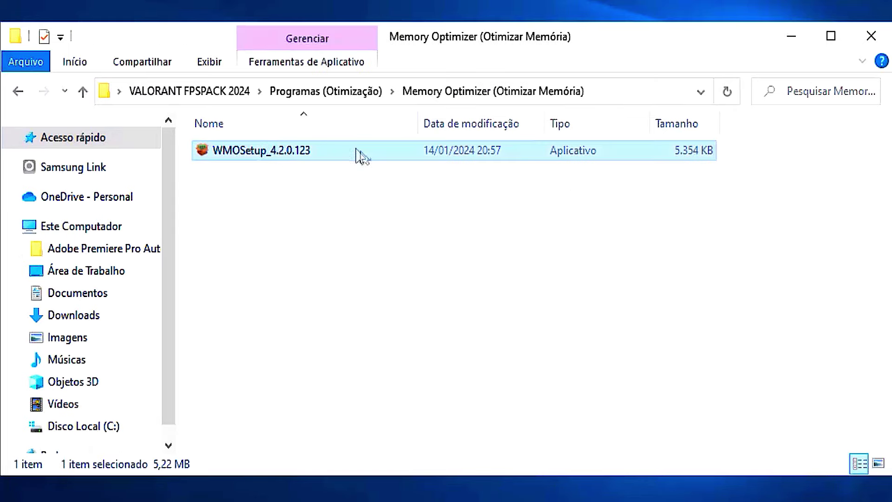
{"action": "double_click", "coordinate": [320, 152]}
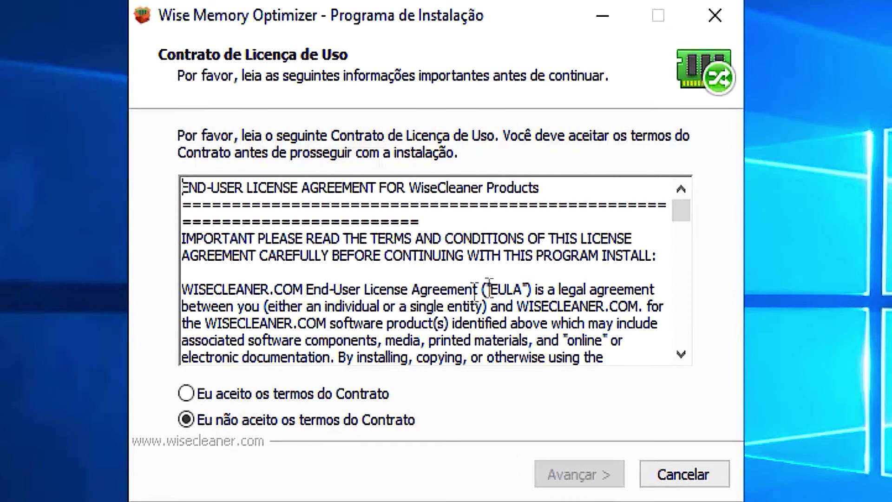
Install Wise Memory Optimizer, accepting the license terms, and finish by launching the program without the user guide and release logs.
{"action": "left_click", "coordinate": [202, 399]}
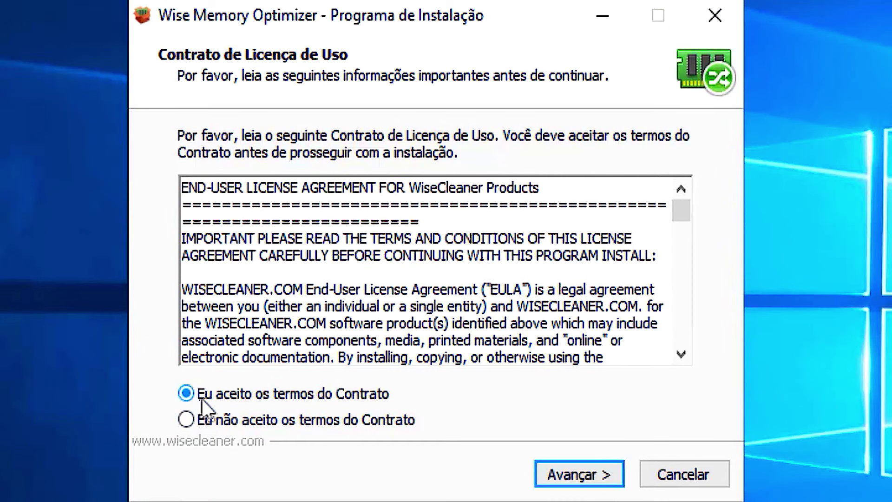
{"action": "left_click", "coordinate": [572, 479]}
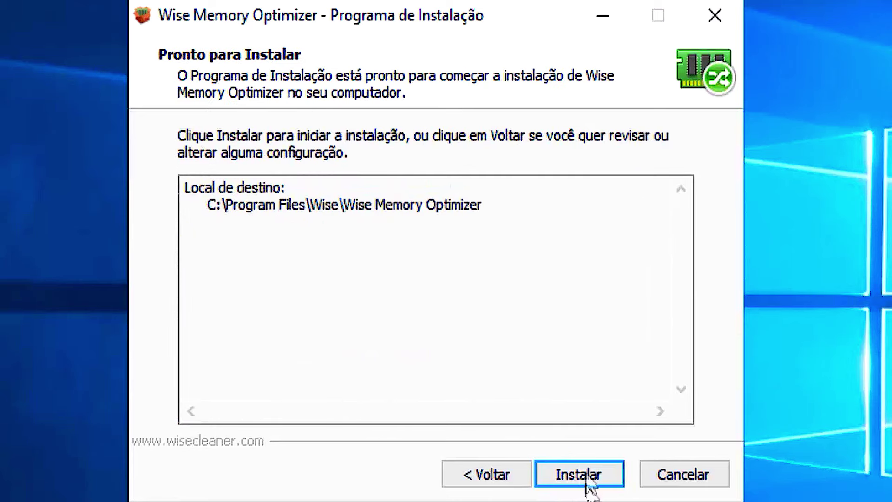
{"action": "left_click", "coordinate": [572, 473]}
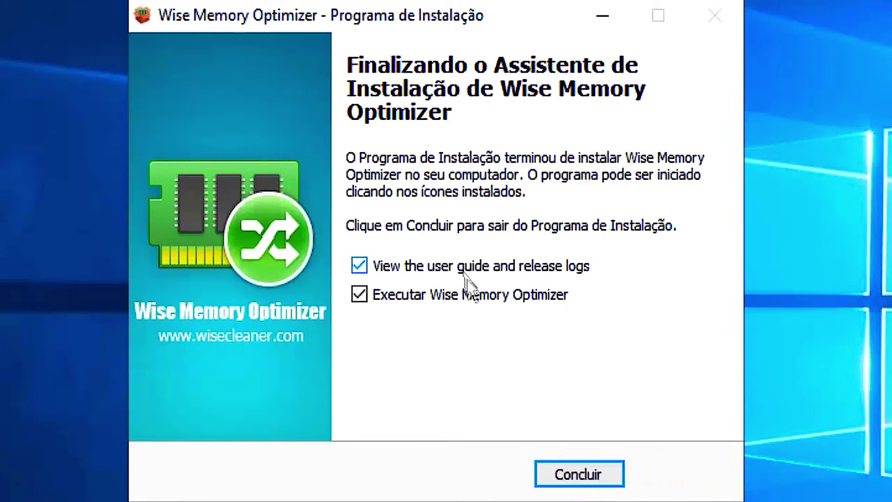
{"action": "left_click", "coordinate": [414, 270]}
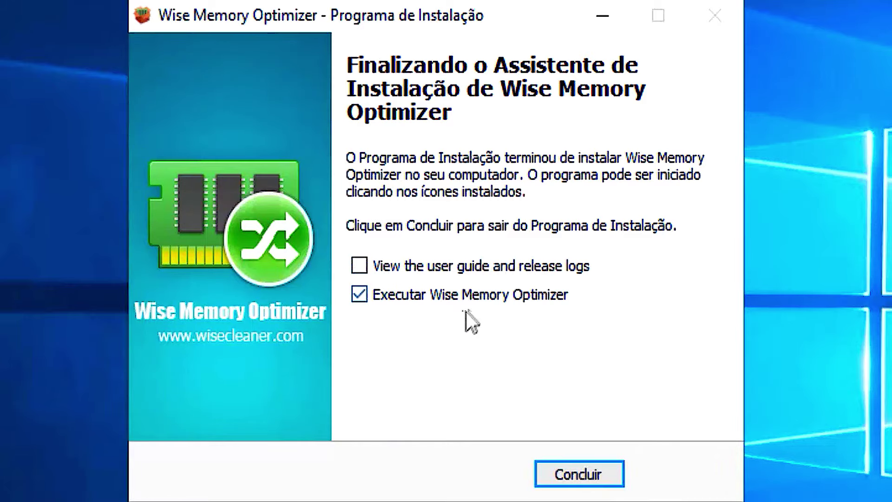
{"action": "left_click", "coordinate": [579, 474]}
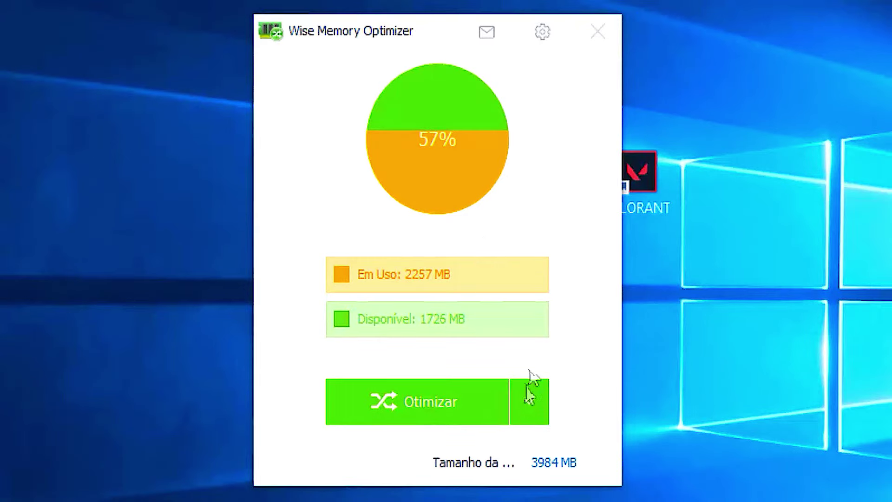
Enable Esvaziar a RAM de Reserva and Desfragmentar a RAM alongside Liberar RAM in Wise Memory Optimizer, and run the memory optimization.
{"action": "left_click", "coordinate": [530, 402]}
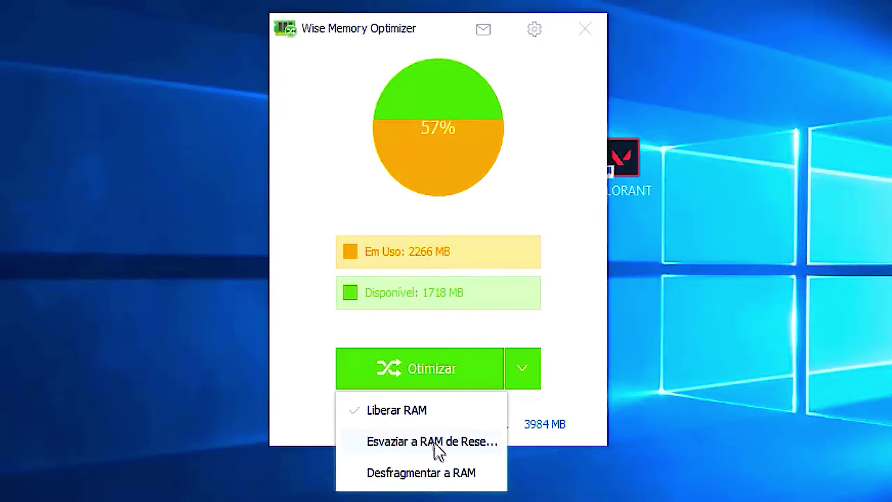
{"action": "left_click", "coordinate": [433, 442]}
{"action": "left_click", "coordinate": [533, 382]}
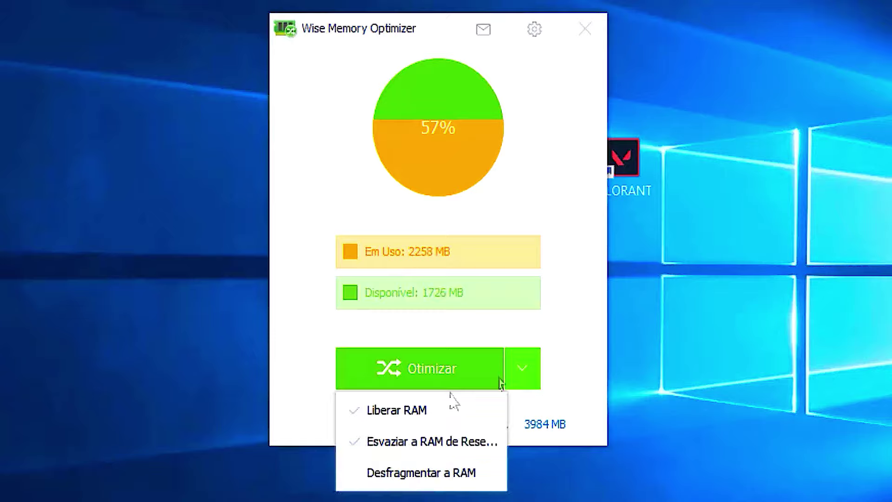
{"action": "left_click", "coordinate": [435, 472]}
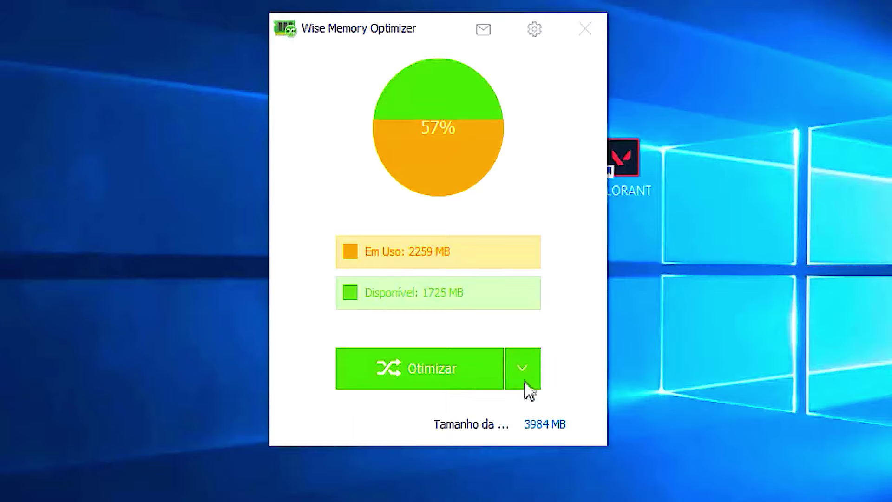
{"action": "left_click", "coordinate": [525, 374]}
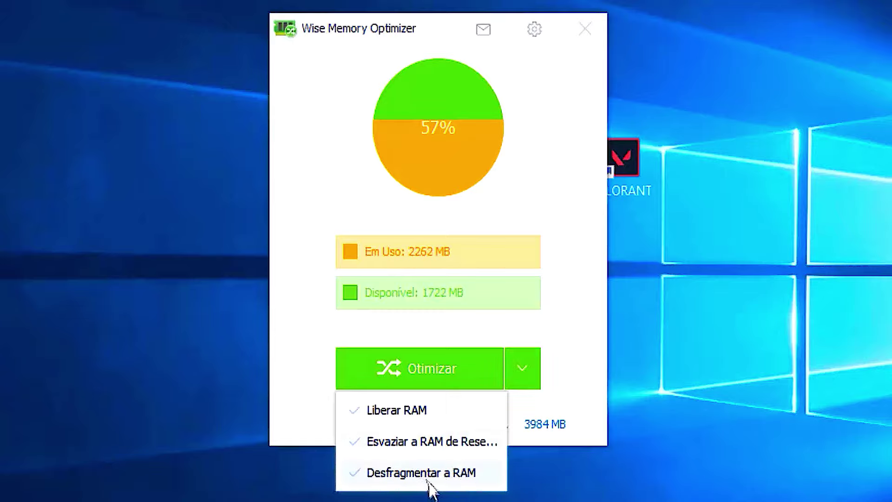
{"action": "left_click", "coordinate": [427, 480]}
{"action": "left_click", "coordinate": [518, 382]}
{"action": "left_click", "coordinate": [532, 364]}
{"action": "left_click", "coordinate": [531, 363]}
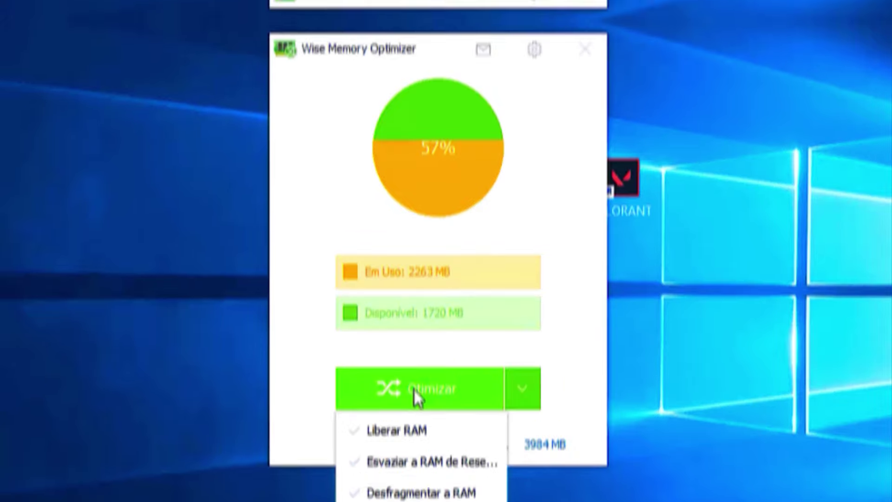
{"action": "left_click", "coordinate": [411, 374]}
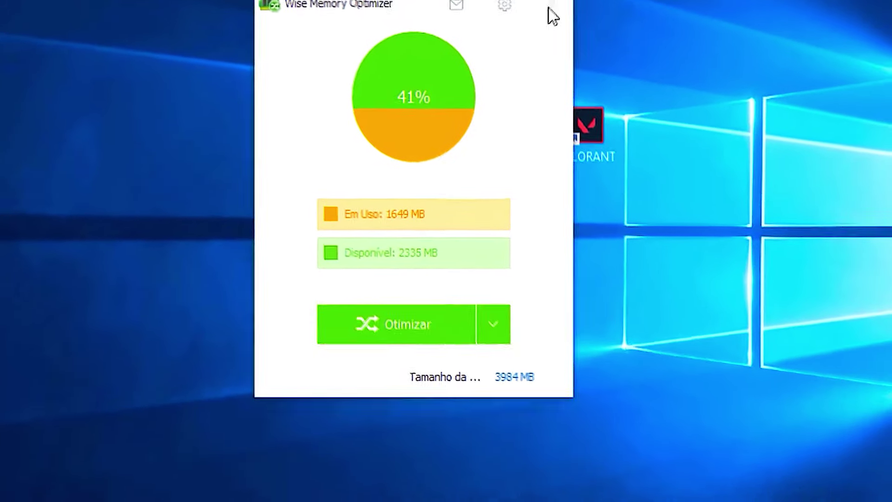
Close the Wise Memory Optimizer window and exit the program completely from its notification area icon, confirming the exit.
{"action": "left_click", "coordinate": [595, 25]}
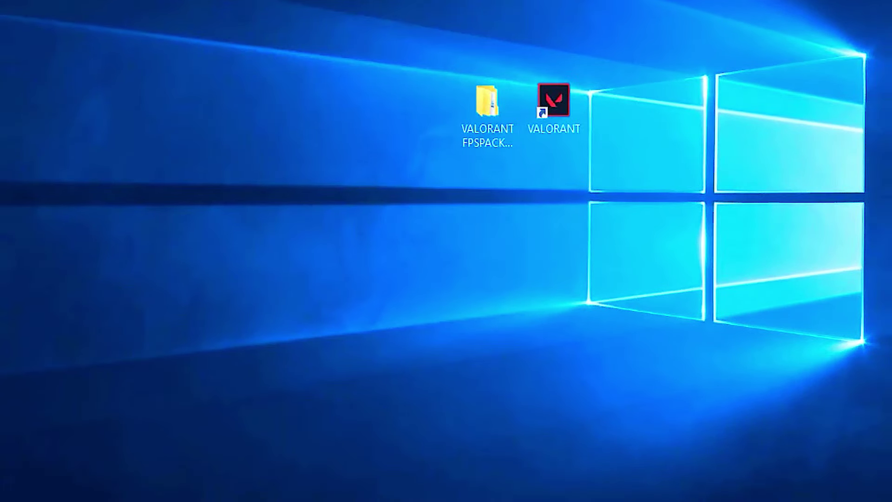
{"action": "left_click", "coordinate": [780, 501]}
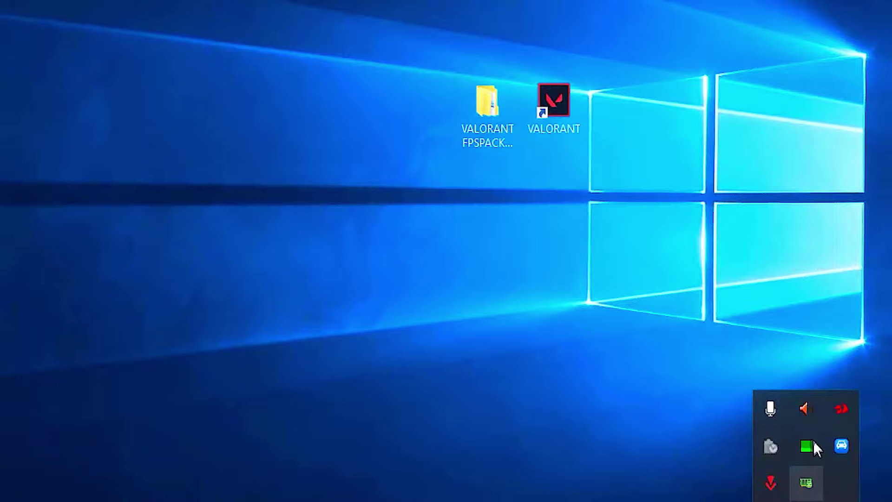
{"action": "right_click", "coordinate": [787, 480]}
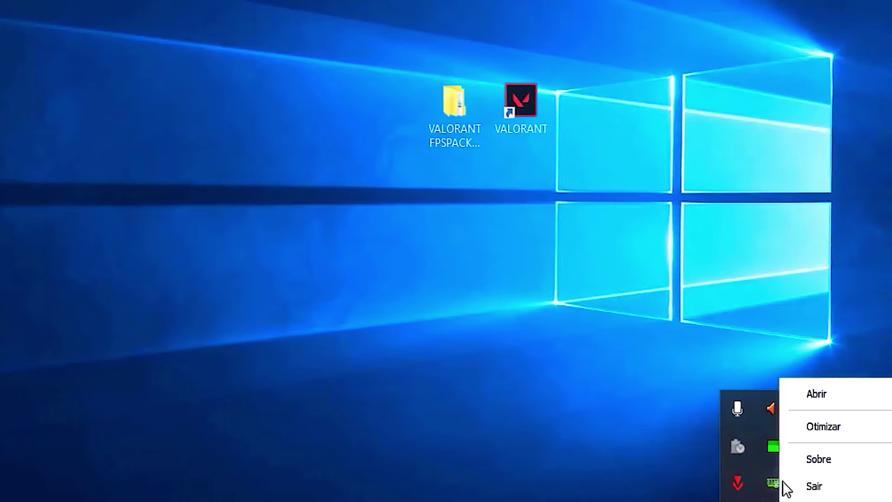
{"action": "left_click", "coordinate": [812, 486]}
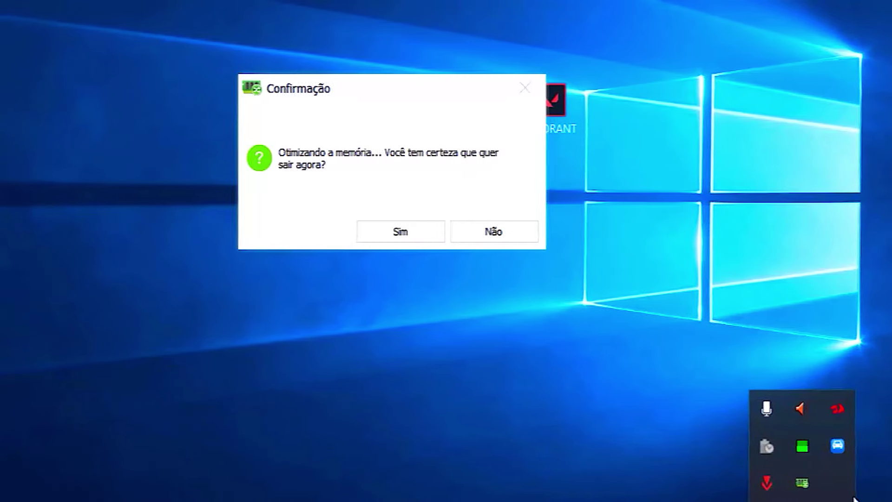
{"action": "left_click", "coordinate": [402, 231]}
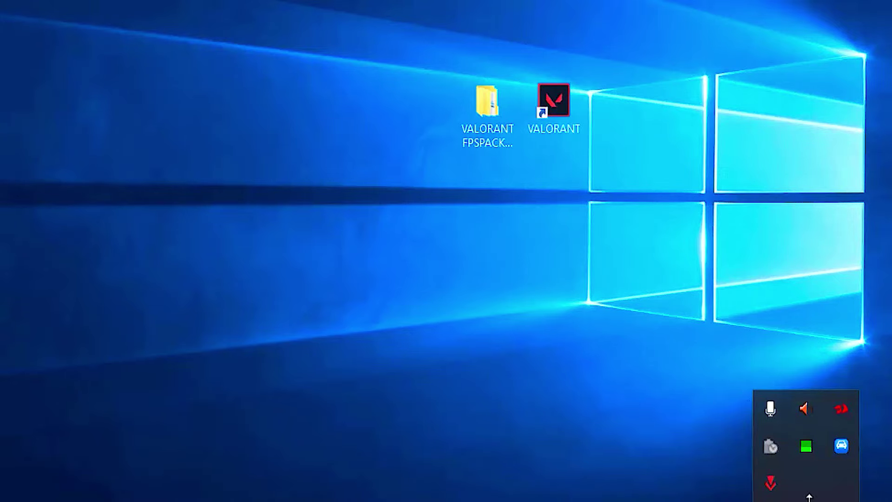
{"action": "left_click", "coordinate": [792, 495]}
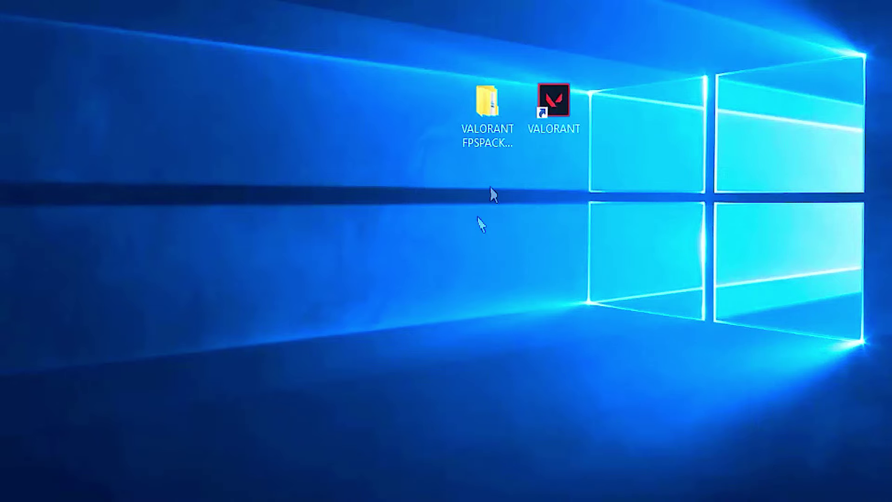
Open the TimerResolution (Otimizar Timer) folder inside Otimização de Sistema of VALORANT FPSPACK 2024 and select the TimerResolution application.
{"action": "left_click", "coordinate": [480, 135]}
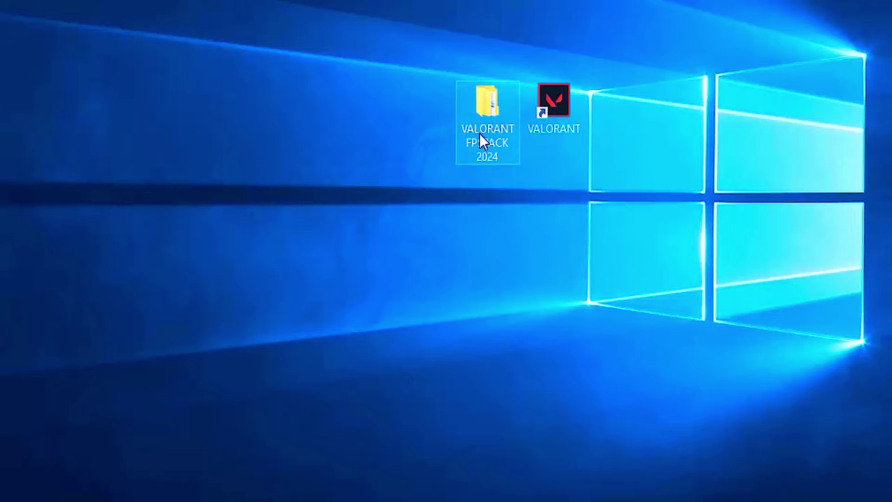
{"action": "double_click", "coordinate": [480, 133]}
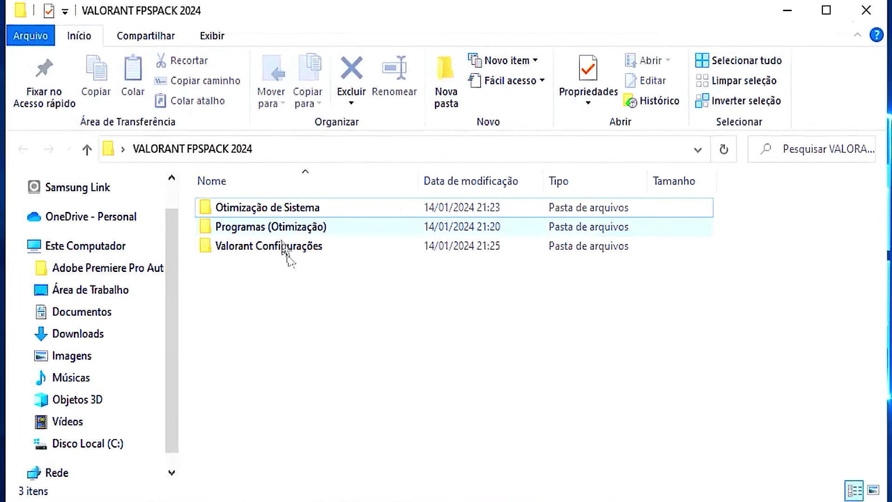
{"action": "double_click", "coordinate": [293, 212]}
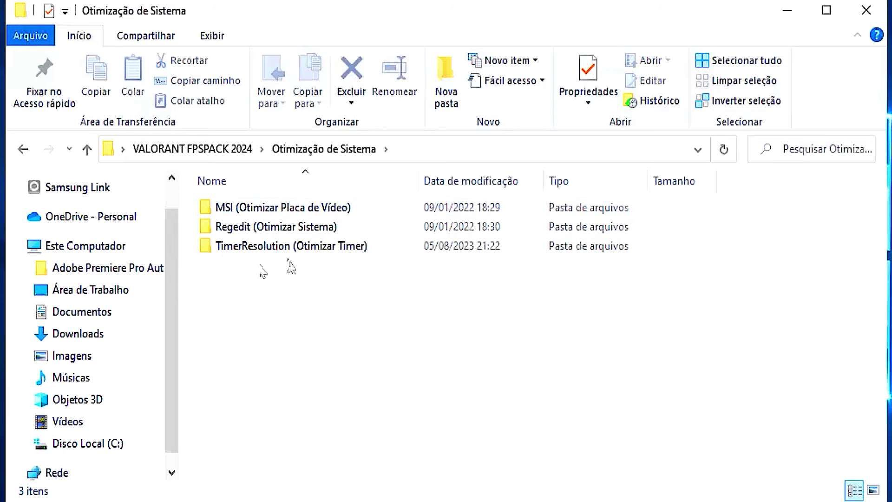
{"action": "left_click", "coordinate": [290, 248]}
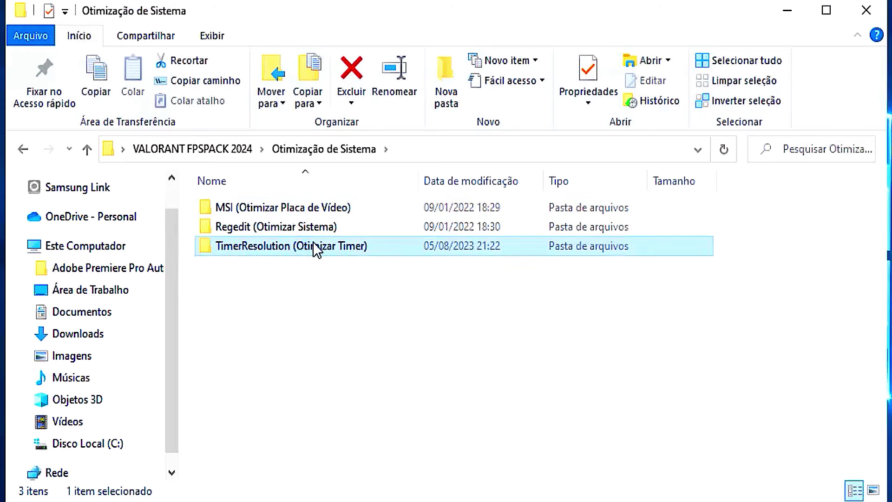
{"action": "double_click", "coordinate": [310, 246]}
{"action": "left_click", "coordinate": [267, 207]}
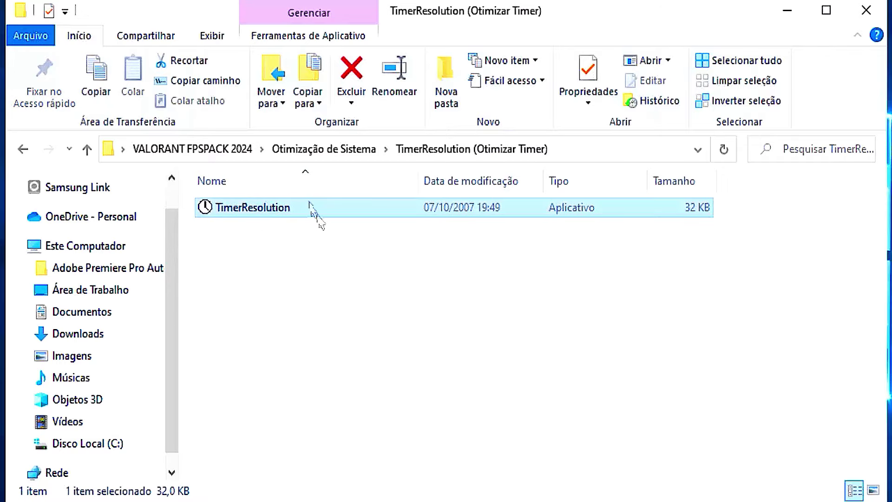
Run TimerResolution as administrator and set the timer resolution to Maximum, leaving its window minimized.
{"action": "right_click", "coordinate": [274, 219]}
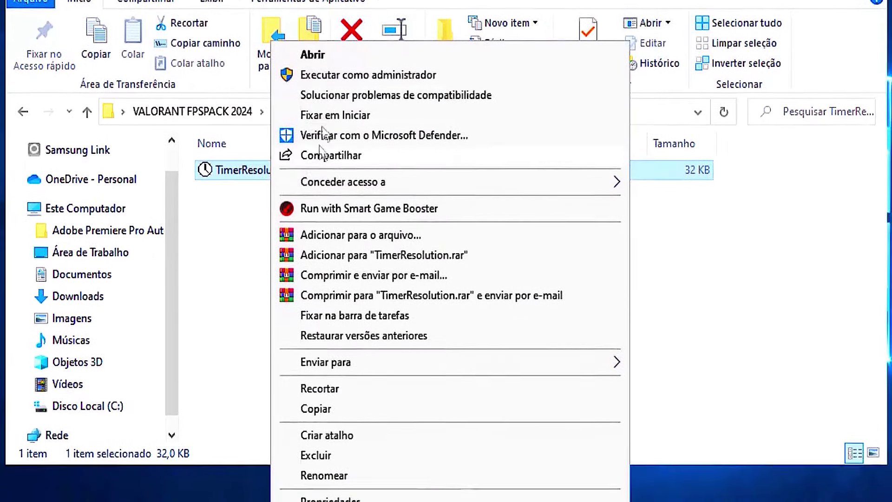
{"action": "left_click", "coordinate": [326, 114]}
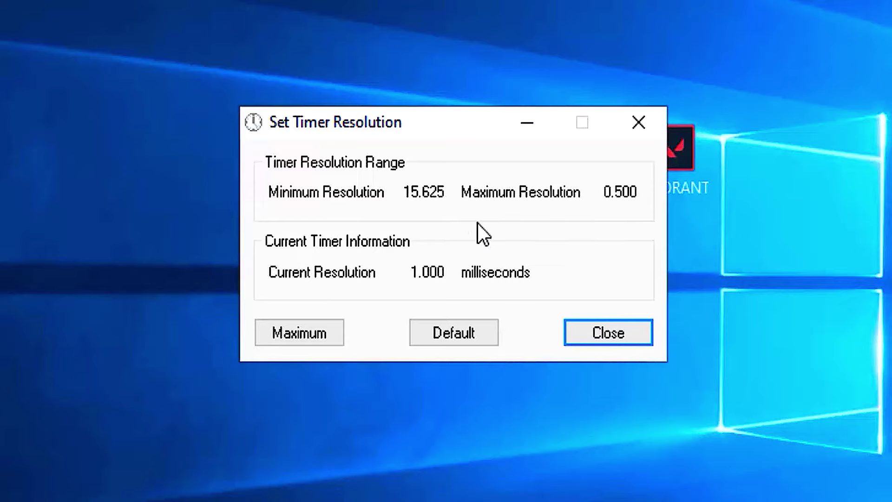
{"action": "left_click", "coordinate": [314, 326]}
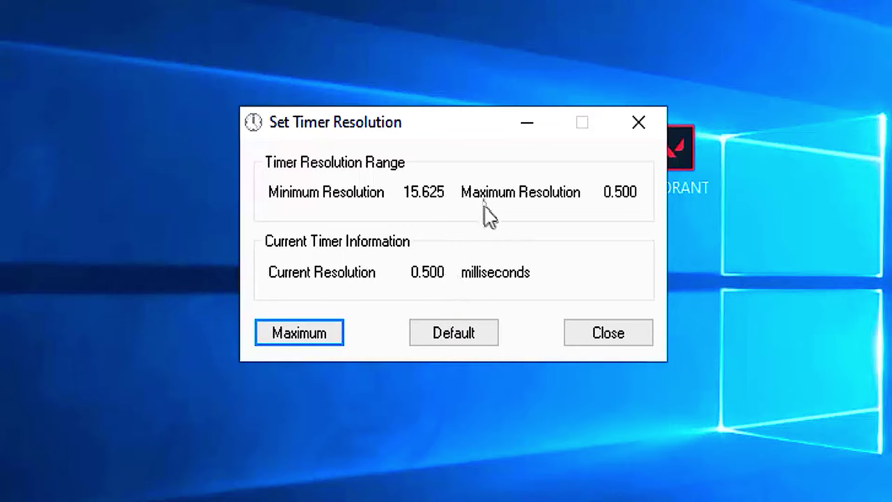
{"action": "left_click", "coordinate": [522, 127]}
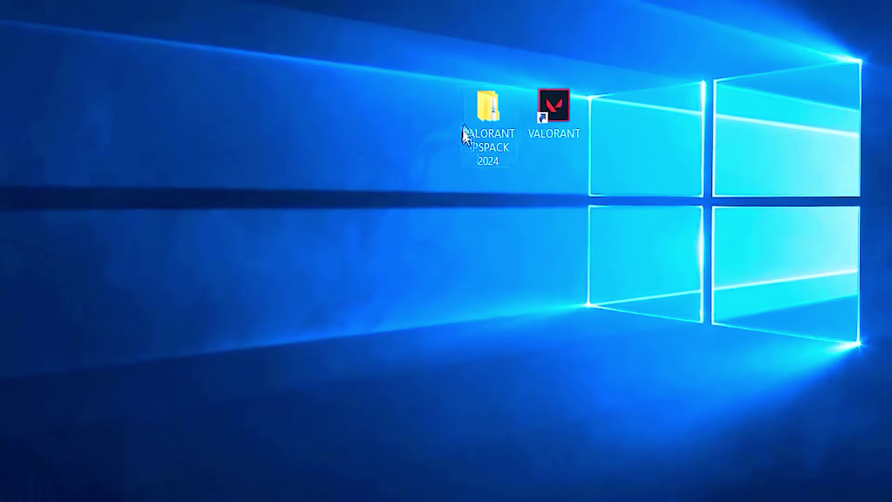
Open the Configurações Gráficas folder inside Valorant Configurações of the VALORANT FPSPACK 2024 folder.
{"action": "double_click", "coordinate": [486, 136]}
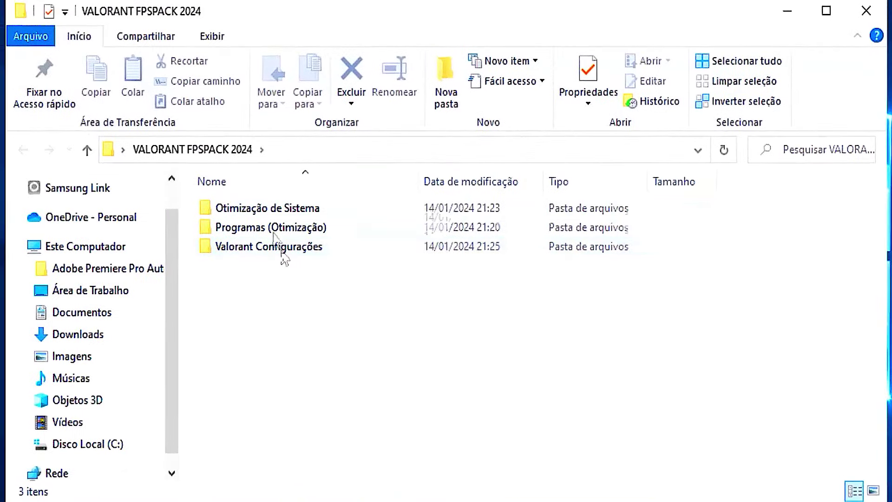
{"action": "left_click", "coordinate": [330, 256]}
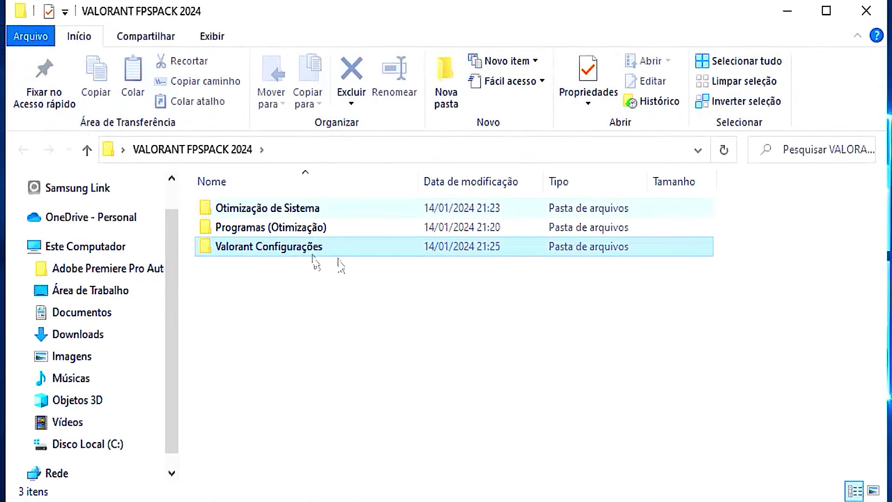
{"action": "double_click", "coordinate": [338, 256]}
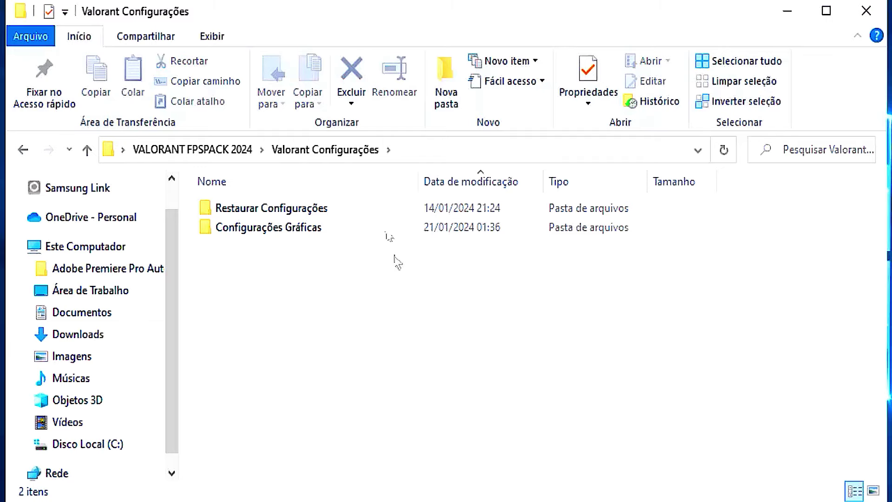
{"action": "left_click", "coordinate": [327, 230]}
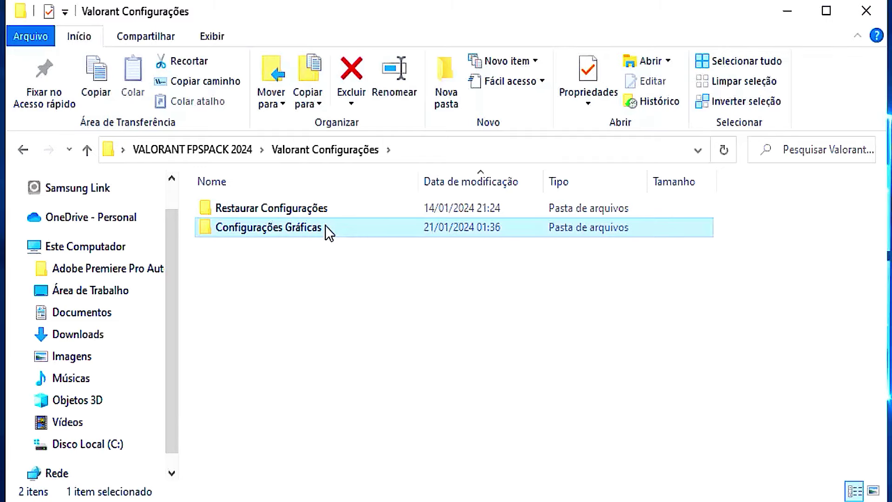
{"action": "double_click", "coordinate": [327, 230]}
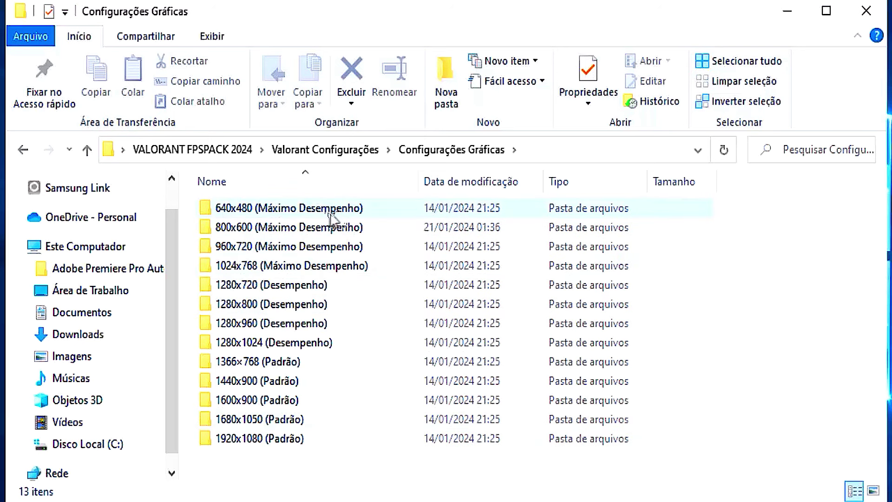
Open the 0 (Máximo Desempenho) preset folder inside 800x600 (Máximo Desempenho).
{"action": "left_click", "coordinate": [257, 212]}
{"action": "left_click", "coordinate": [264, 227]}
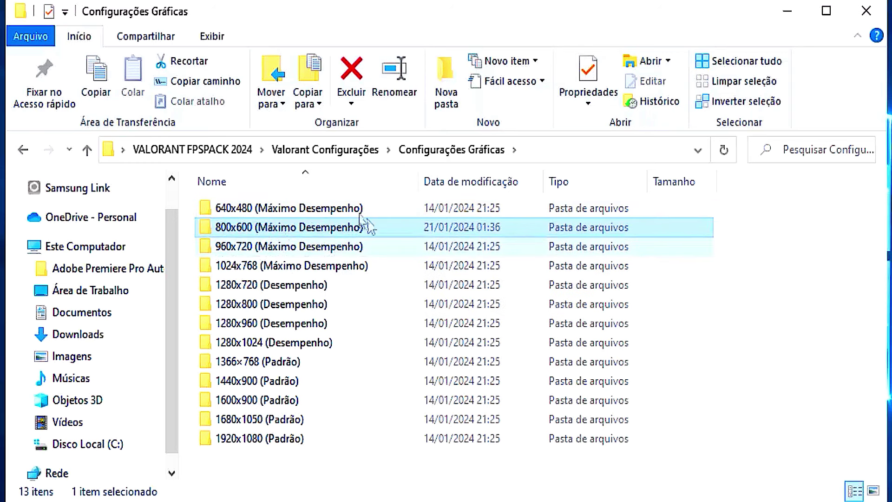
{"action": "double_click", "coordinate": [342, 233]}
{"action": "left_click", "coordinate": [271, 230]}
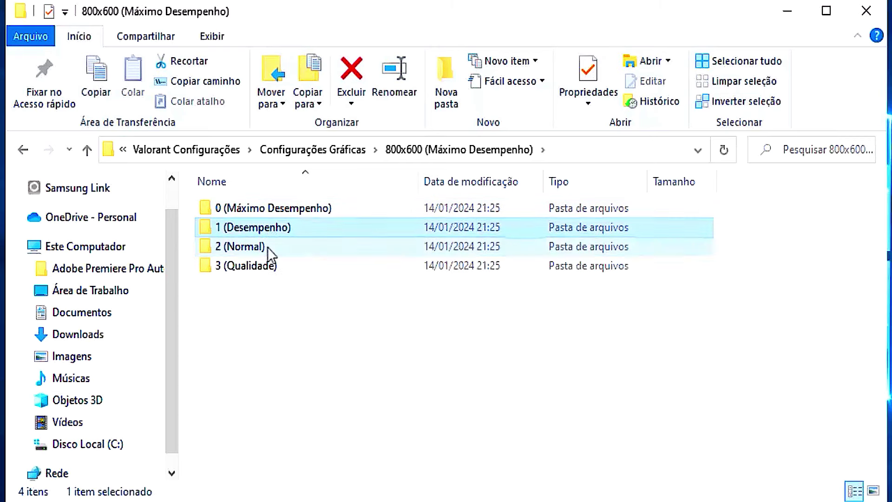
{"action": "left_click", "coordinate": [270, 247]}
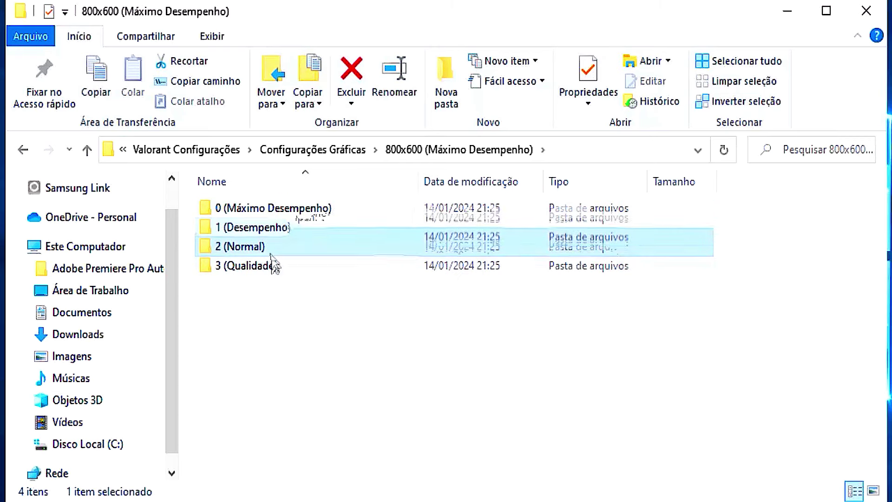
{"action": "left_click", "coordinate": [273, 265]}
{"action": "left_click", "coordinate": [299, 209]}
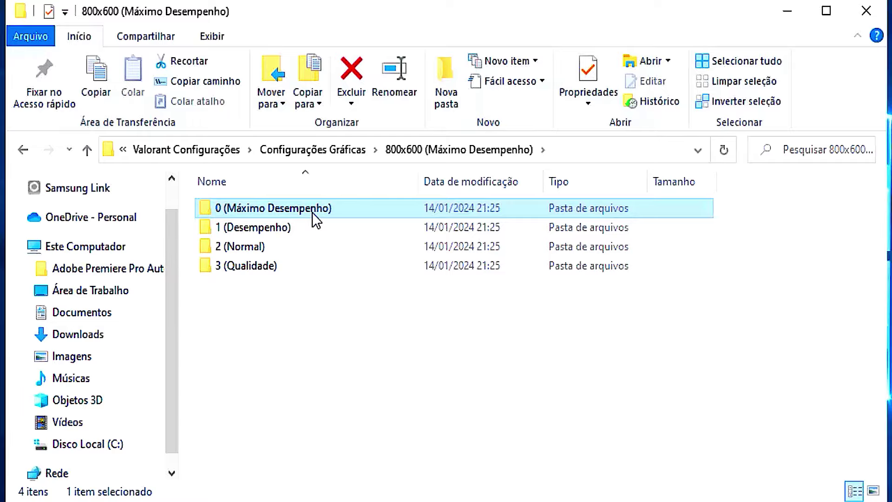
{"action": "double_click", "coordinate": [312, 212]}
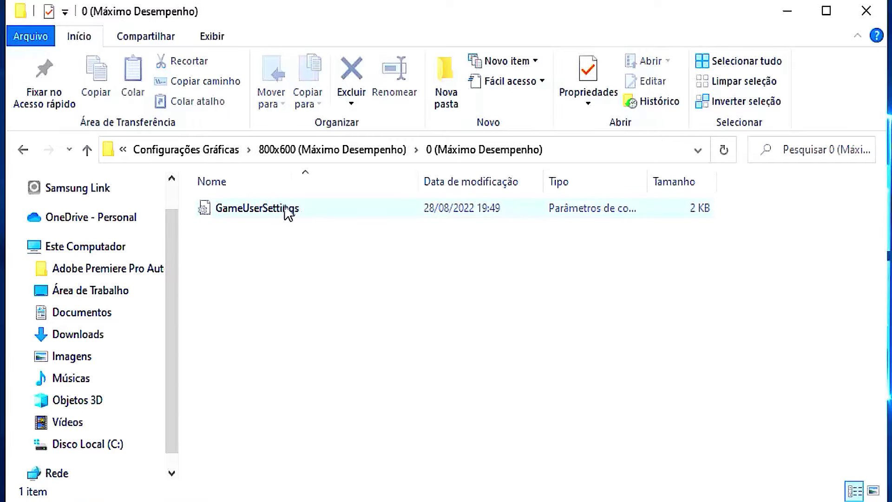
Copy the GameUserSettings file and close the folder window.
{"action": "left_click", "coordinate": [293, 213]}
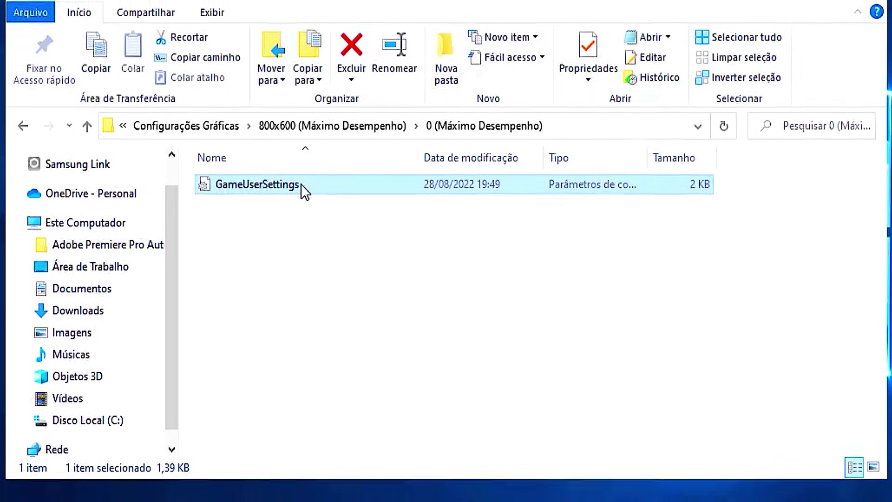
{"action": "right_click", "coordinate": [303, 213]}
{"action": "left_click", "coordinate": [360, 397]}
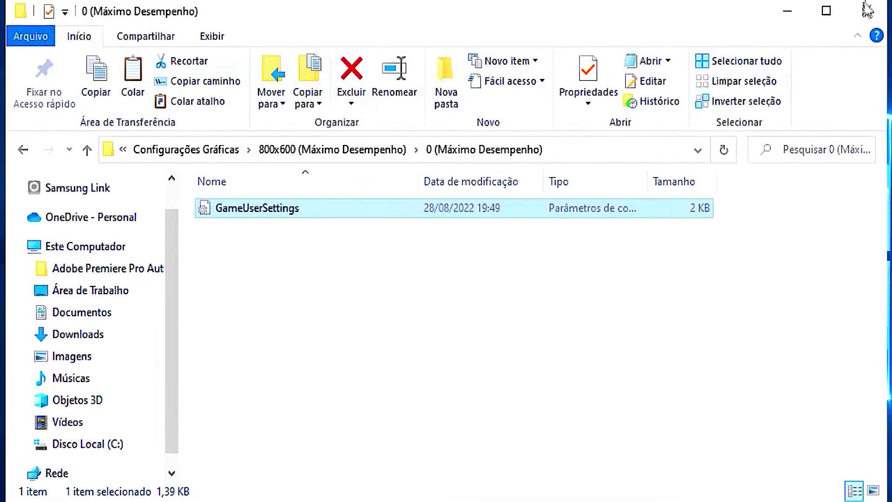
{"action": "left_click", "coordinate": [867, 10]}
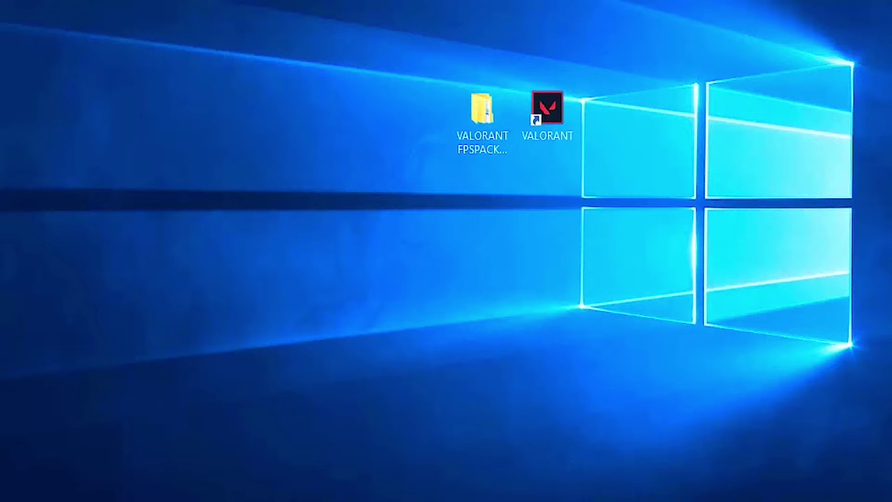
Open the AppData folder by running appdata from the Executar dialog.
{"action": "key", "text": "super"}
{"action": "type", "text": "execut"}
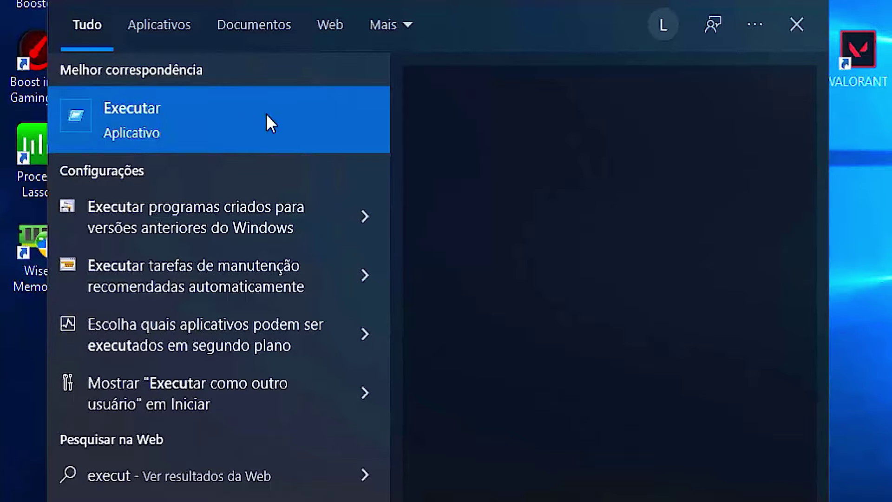
{"action": "left_click", "coordinate": [266, 112]}
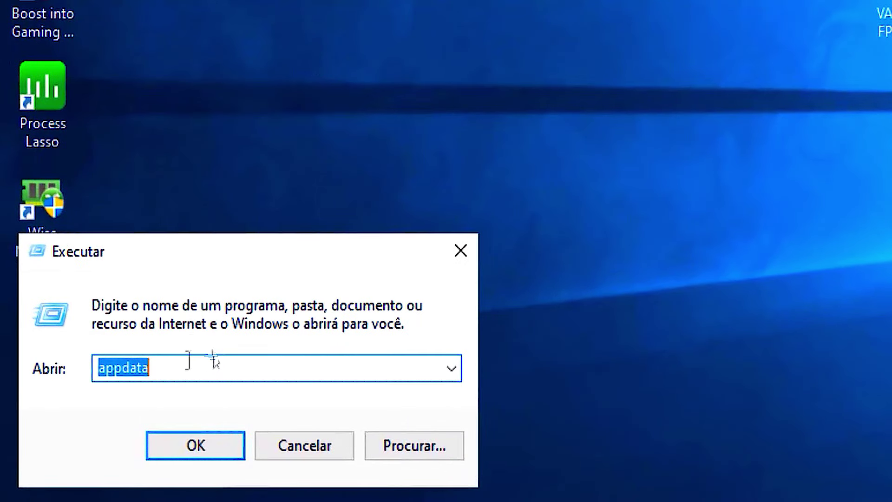
{"action": "left_click", "coordinate": [182, 372]}
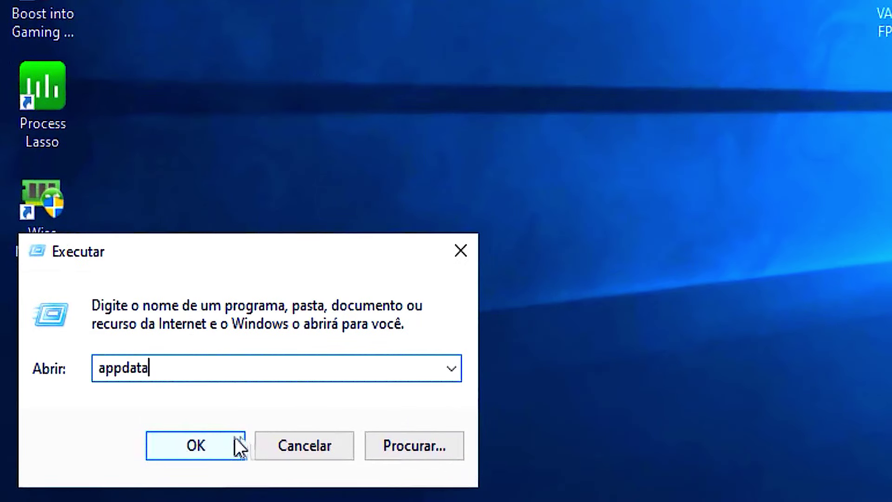
{"action": "left_click", "coordinate": [215, 446]}
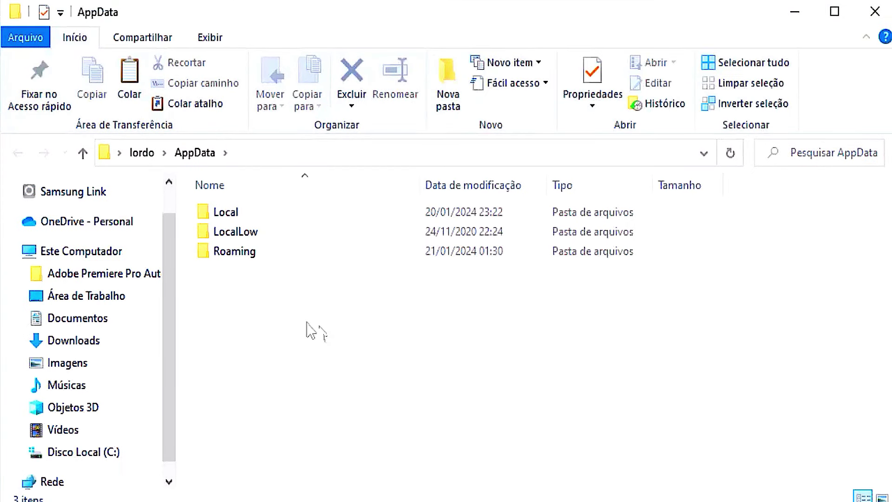
Open the VALORANT folder inside AppData's Local folder.
{"action": "left_click", "coordinate": [272, 214]}
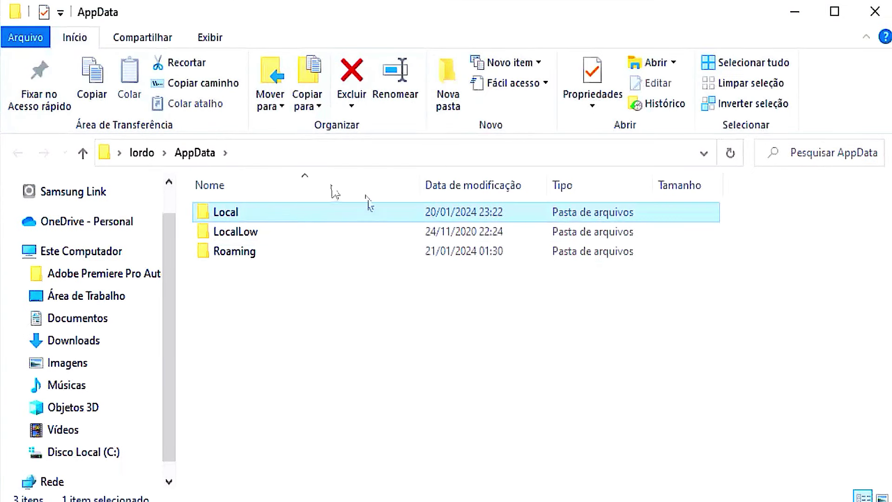
{"action": "double_click", "coordinate": [347, 211]}
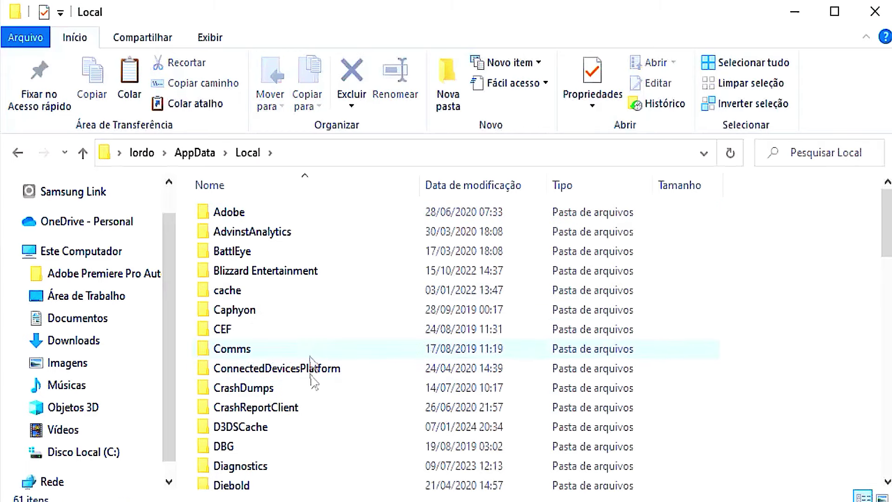
{"action": "left_click", "coordinate": [339, 372]}
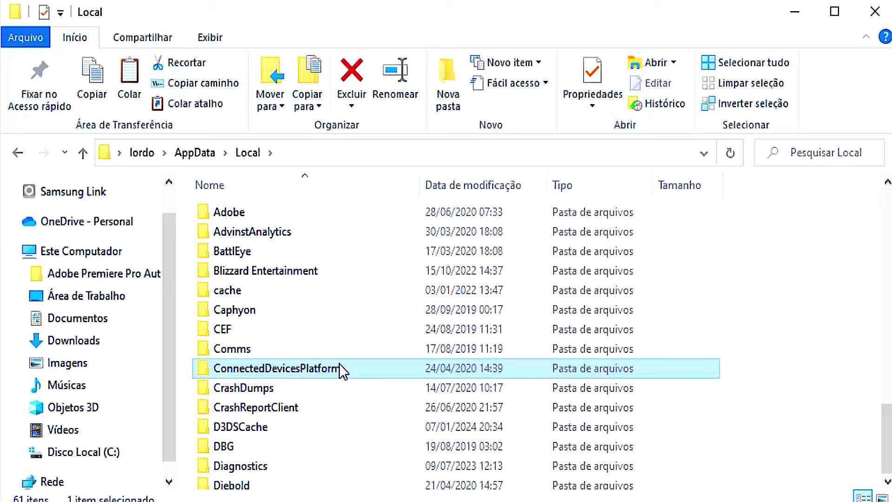
{"action": "key", "text": "v"}
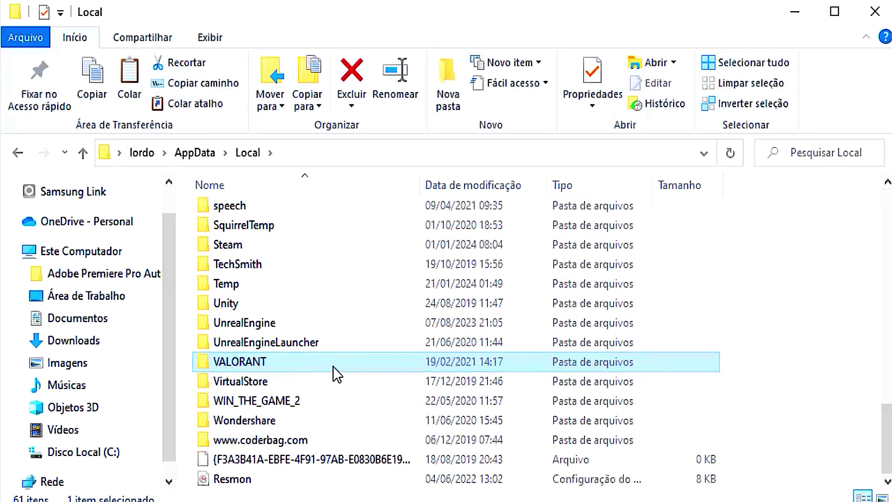
{"action": "double_click", "coordinate": [325, 372]}
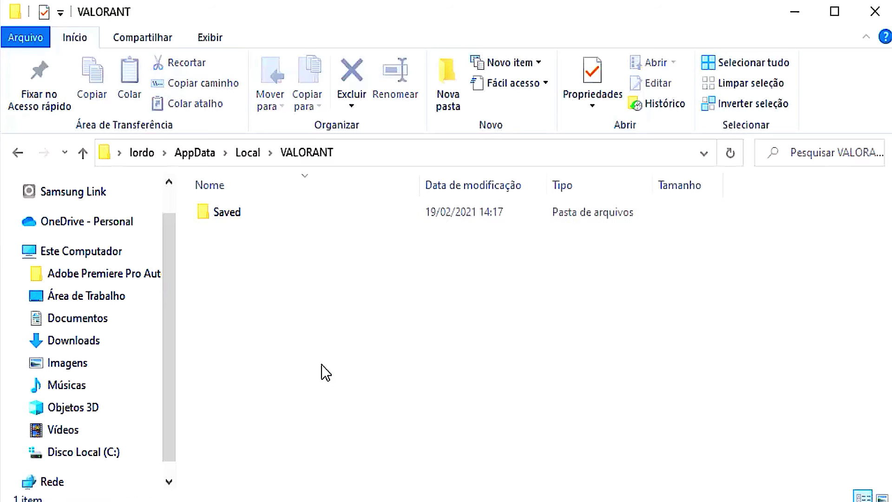
Go through Saved and Config to the first account-ID folder and open its Windows subfolder.
{"action": "double_click", "coordinate": [248, 222]}
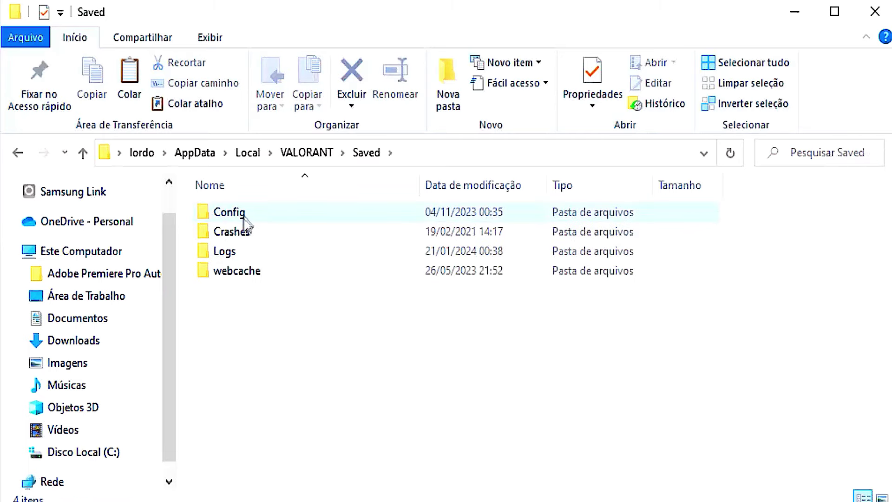
{"action": "left_click", "coordinate": [270, 214]}
{"action": "double_click", "coordinate": [269, 211]}
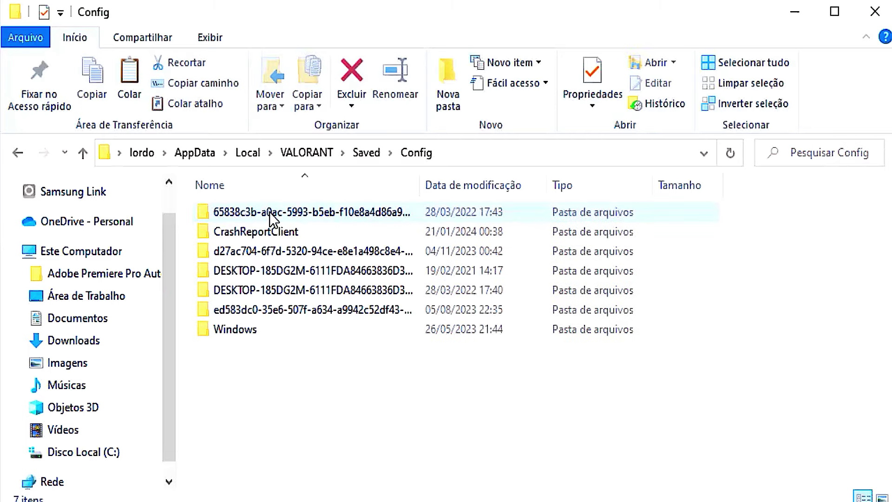
{"action": "left_click", "coordinate": [312, 214]}
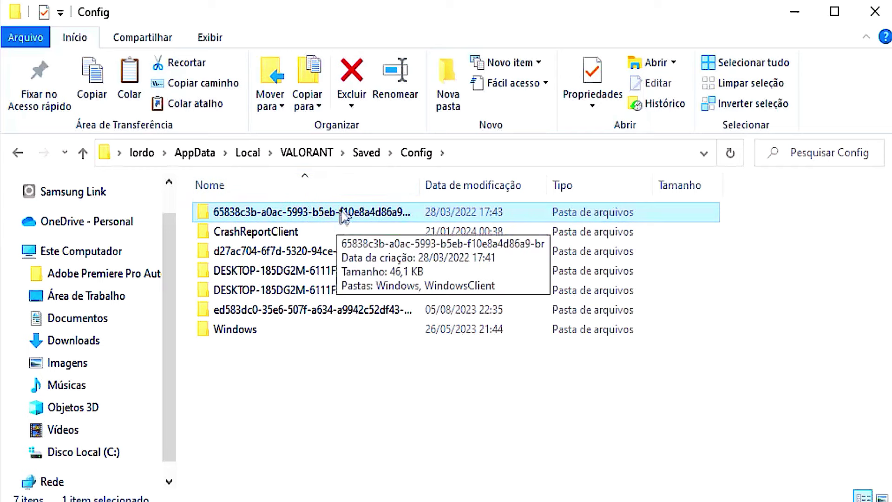
{"action": "double_click", "coordinate": [344, 212]}
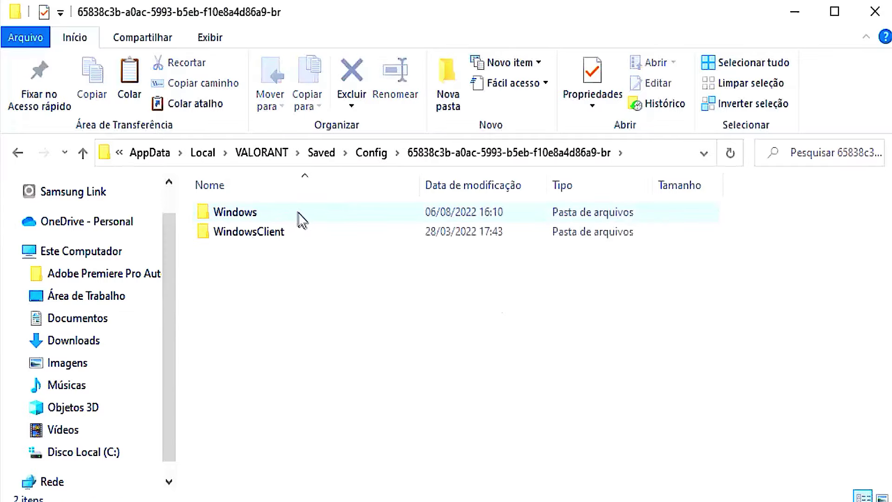
{"action": "double_click", "coordinate": [285, 209]}
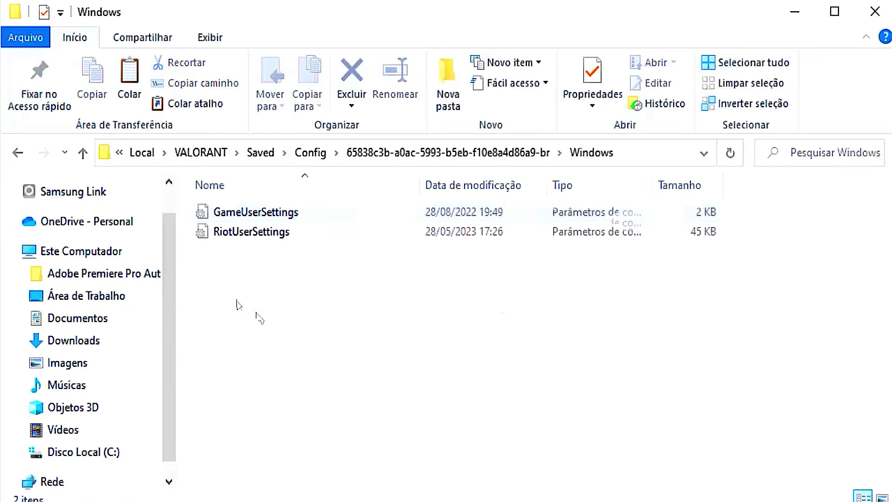
Paste the copied GameUserSettings file into the Windows folder, replacing the existing one.
{"action": "right_click", "coordinate": [304, 269]}
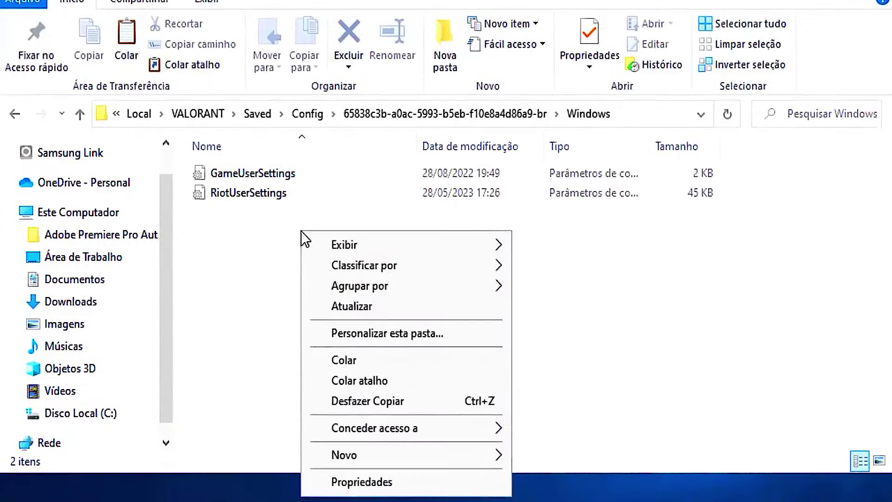
{"action": "left_click", "coordinate": [353, 361]}
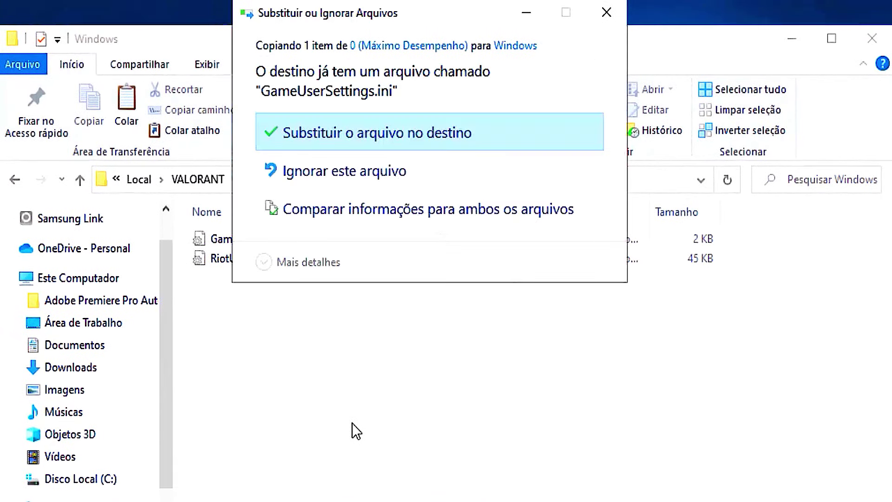
{"action": "left_click", "coordinate": [324, 138]}
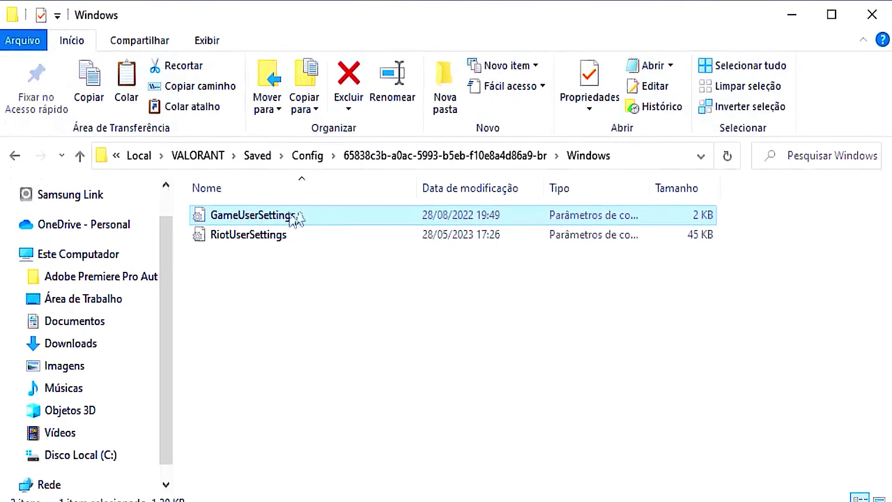
Set the GameUserSettings file to read-only (Somente leitura), apply the change and close the folder window.
{"action": "right_click", "coordinate": [293, 220]}
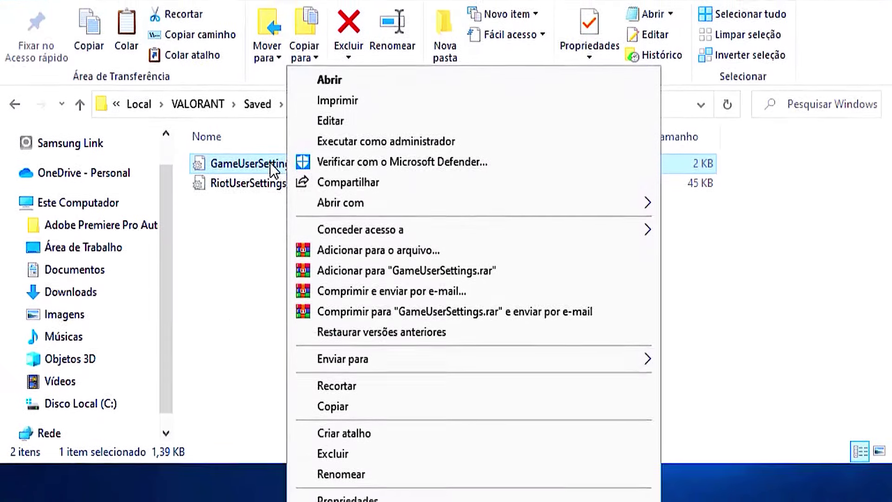
{"action": "left_click", "coordinate": [353, 498]}
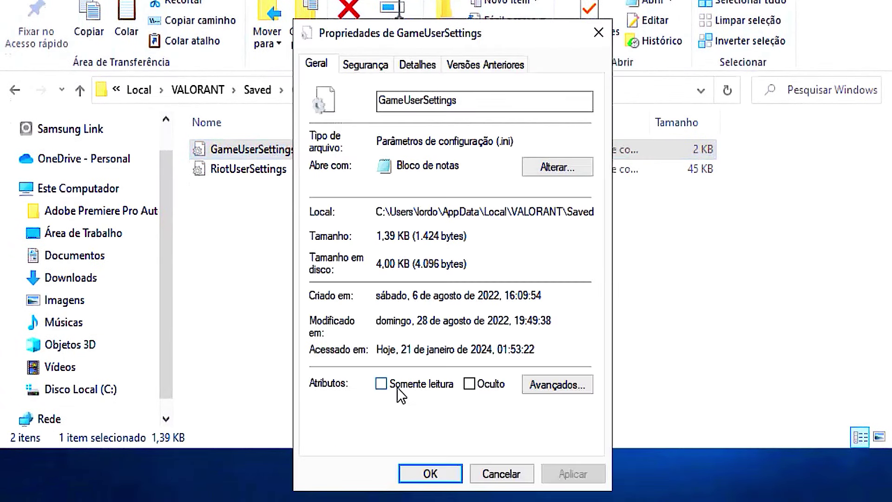
{"action": "left_click", "coordinate": [398, 389]}
{"action": "left_click", "coordinate": [572, 473]}
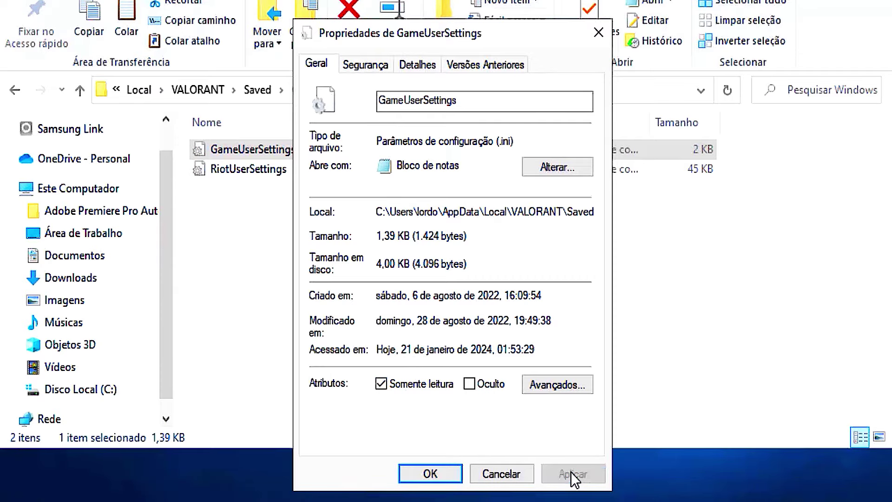
{"action": "key", "text": "Return"}
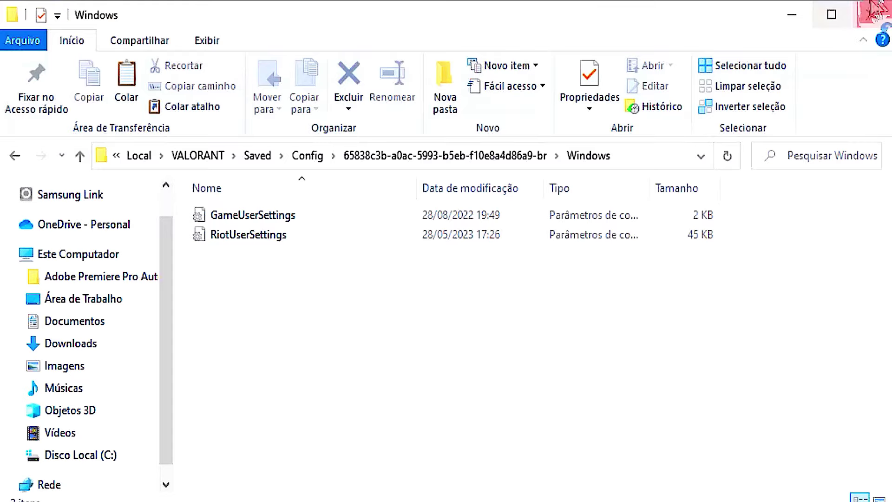
{"action": "left_click", "coordinate": [862, 12]}
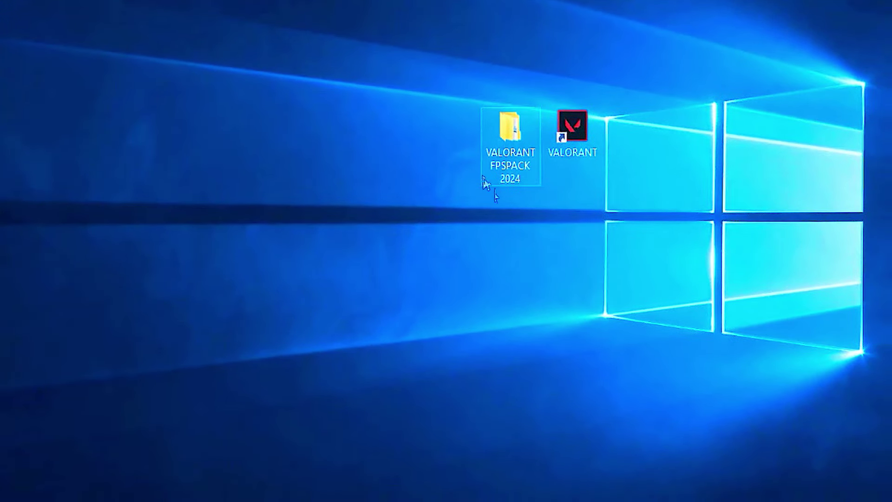
Look at the GameUserSettings restore file in Restaurar Configurações, inside Valorant Configurações of the VALORANT FPSPACK 2024 folder.
{"action": "double_click", "coordinate": [510, 150]}
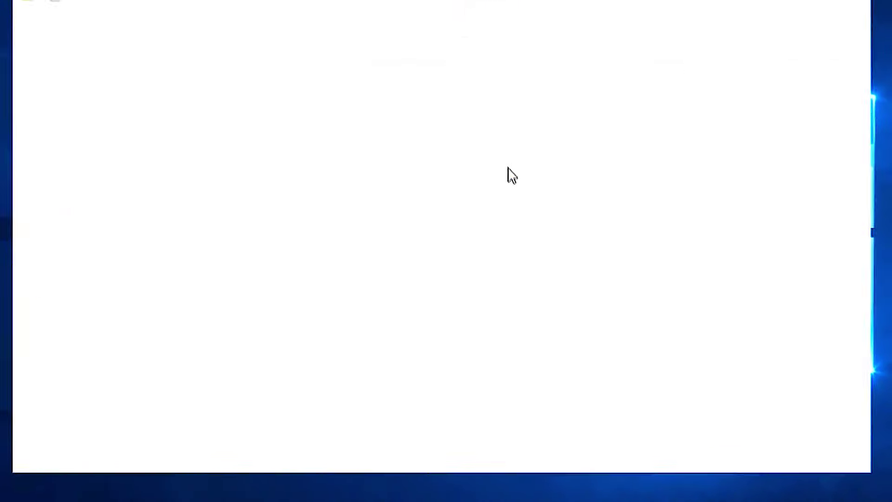
{"action": "double_click", "coordinate": [308, 246]}
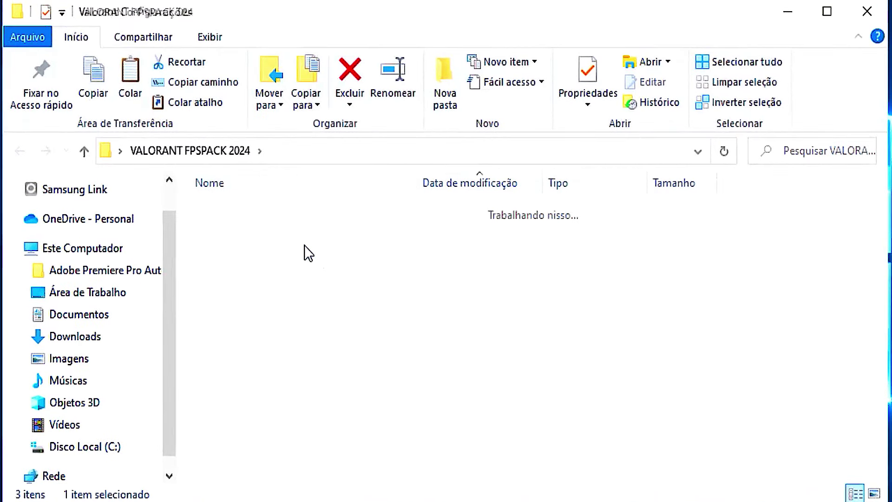
{"action": "double_click", "coordinate": [355, 213]}
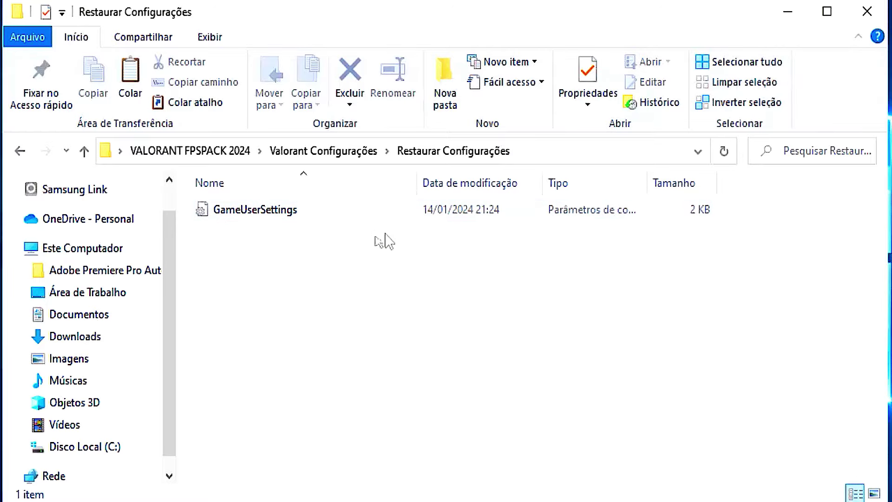
{"action": "left_click", "coordinate": [370, 213]}
{"action": "right_click", "coordinate": [361, 207]}
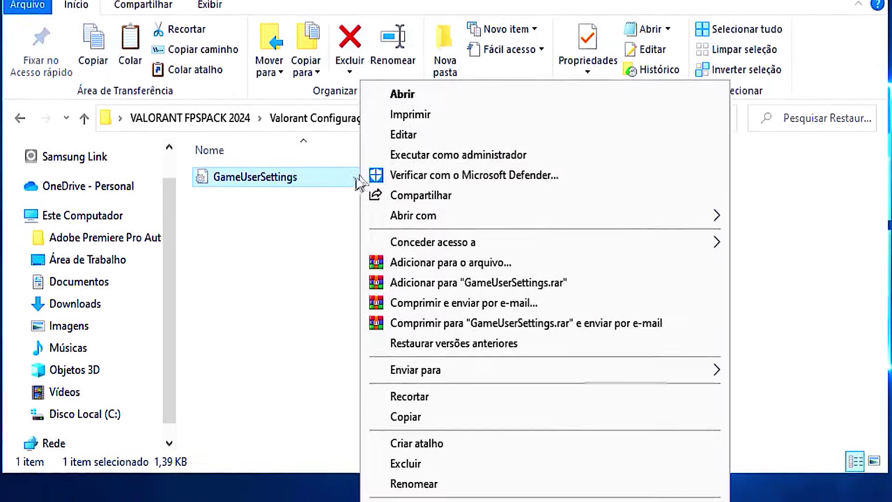
{"action": "left_click", "coordinate": [341, 327]}
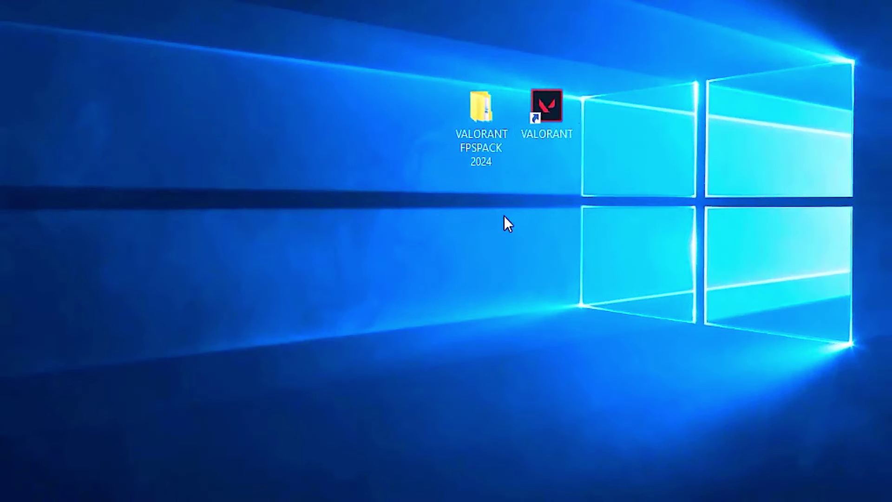
Open the file location of the VALORANT desktop shortcut from its properties.
{"action": "right_click", "coordinate": [551, 117]}
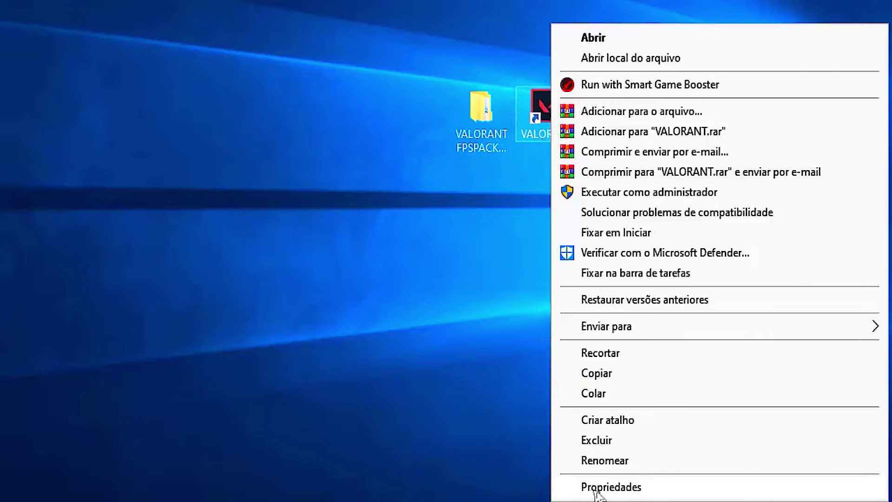
{"action": "left_click", "coordinate": [612, 487]}
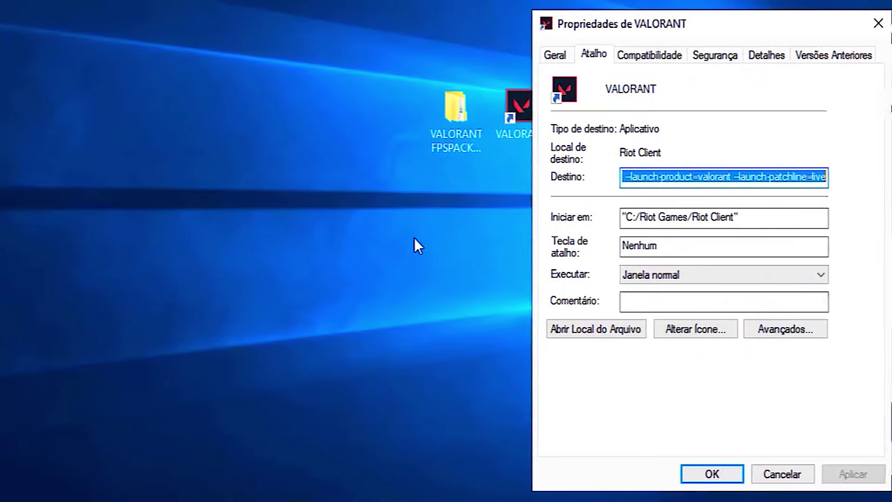
{"action": "left_click", "coordinate": [577, 330]}
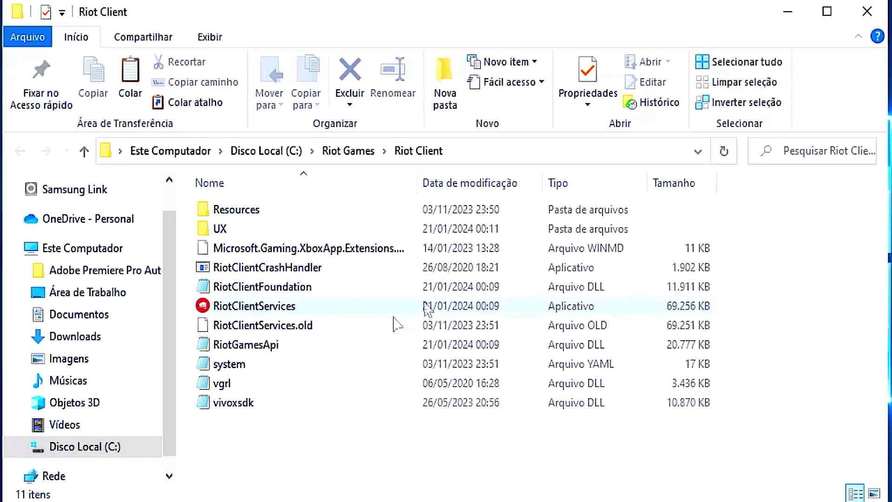
Open the Win64 folder of the VALORANT installation, under Riot Games > VALORANT > live > ShooterGame > Binaries.
{"action": "left_click", "coordinate": [349, 152]}
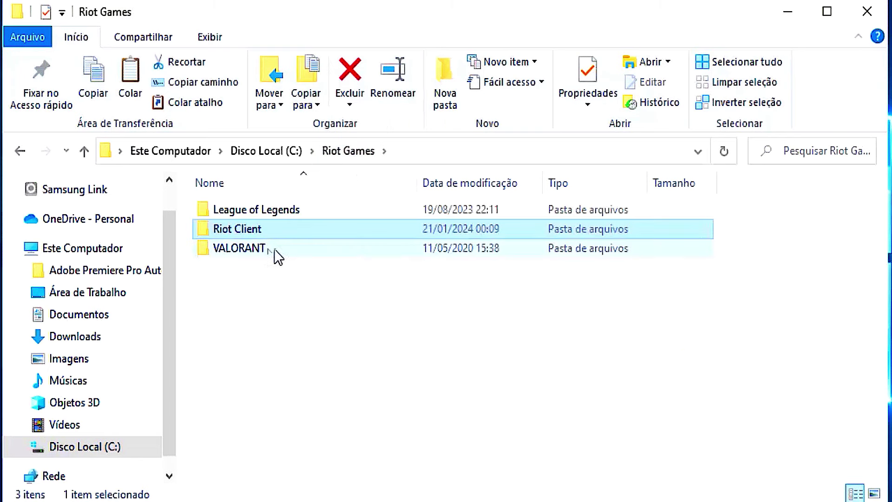
{"action": "double_click", "coordinate": [276, 251]}
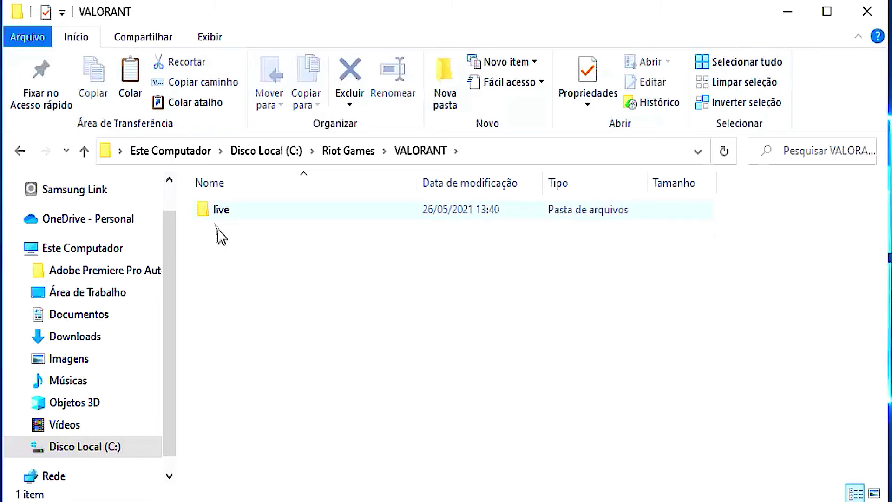
{"action": "left_click", "coordinate": [246, 213]}
{"action": "double_click", "coordinate": [276, 210]}
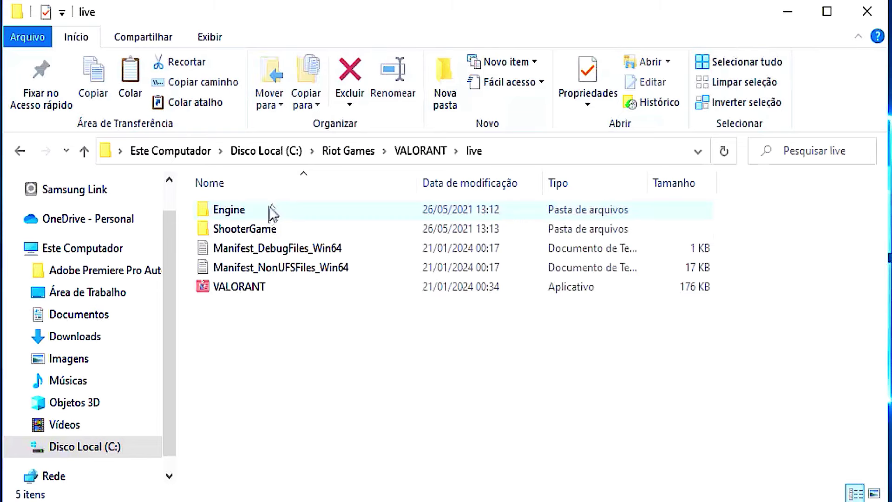
{"action": "double_click", "coordinate": [247, 229]}
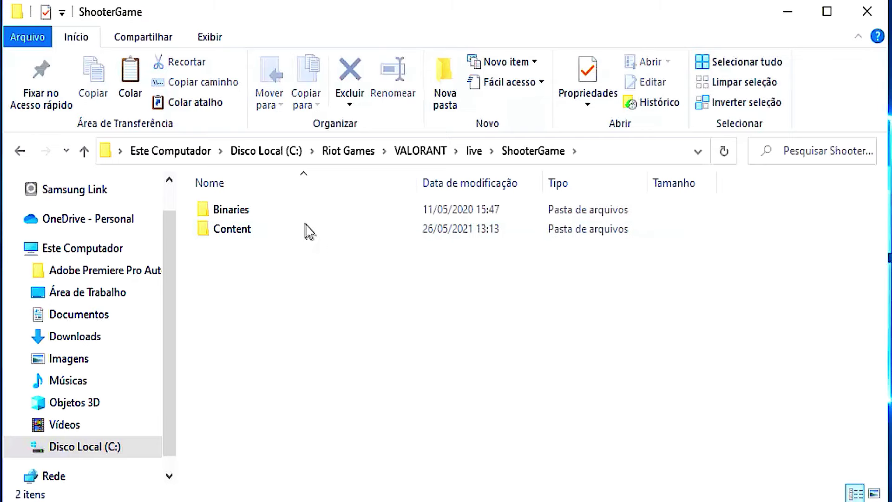
{"action": "double_click", "coordinate": [250, 216]}
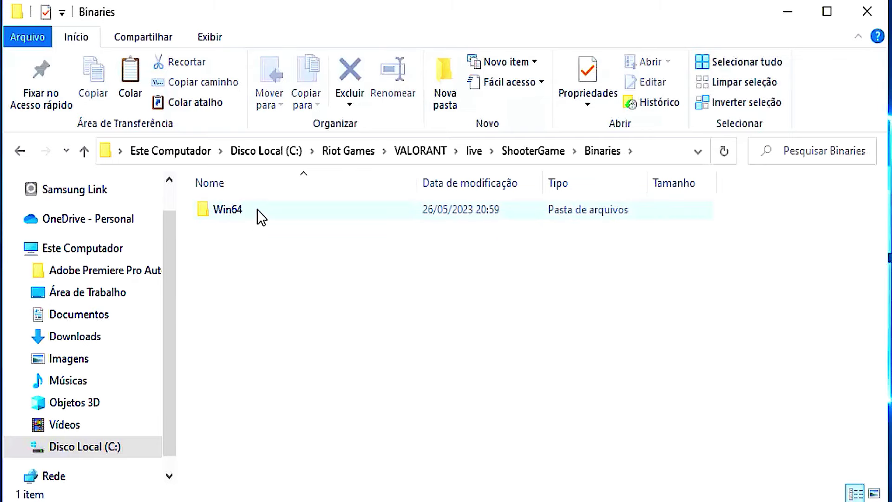
{"action": "double_click", "coordinate": [261, 216]}
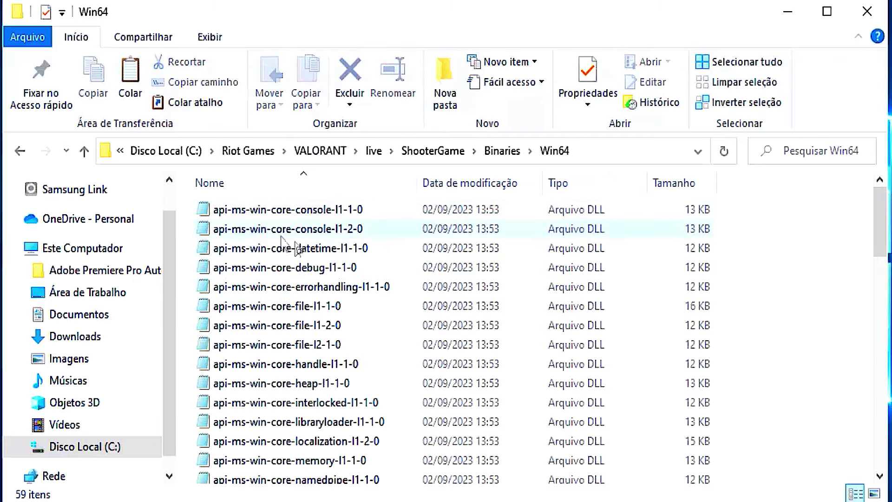
Disable fullscreen optimizations (Desabilitar otimizações de tela inteira) in the compatibility properties of VALORANT-Win64-Shipping, confirm and close the folder window.
{"action": "left_click", "coordinate": [313, 272]}
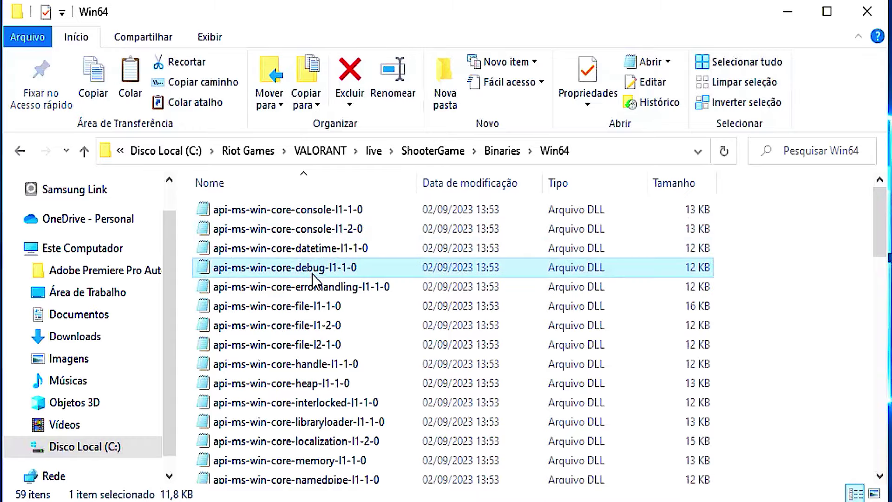
{"action": "key", "text": "v"}
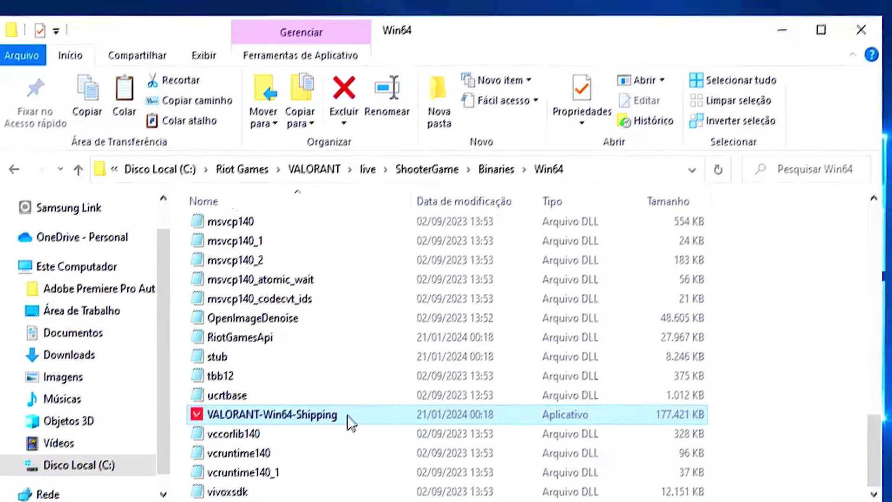
{"action": "right_click", "coordinate": [355, 397]}
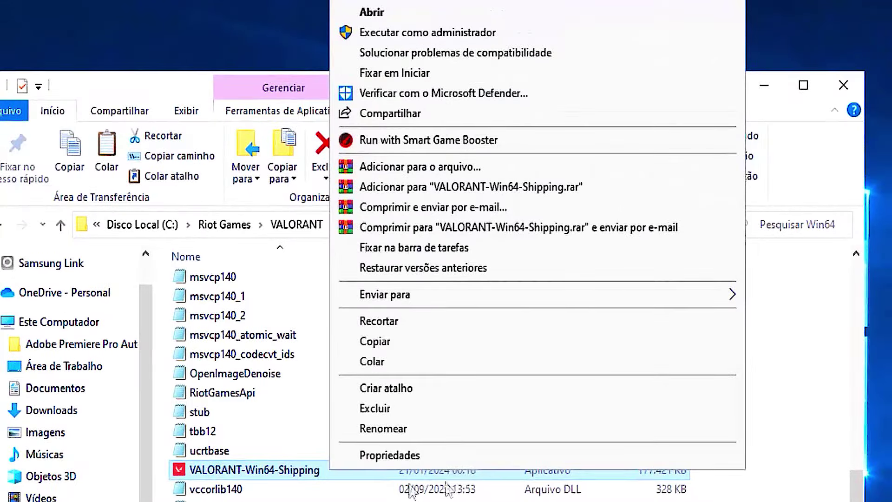
{"action": "left_click", "coordinate": [402, 454]}
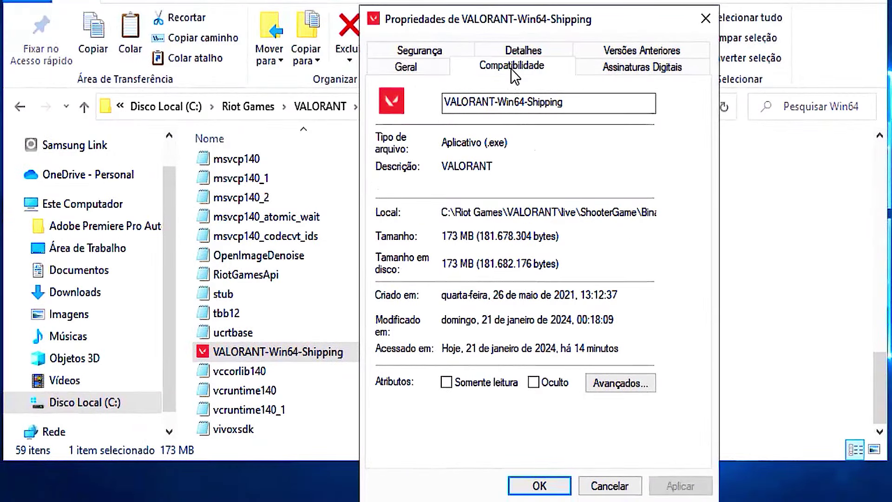
{"action": "left_click", "coordinate": [511, 68]}
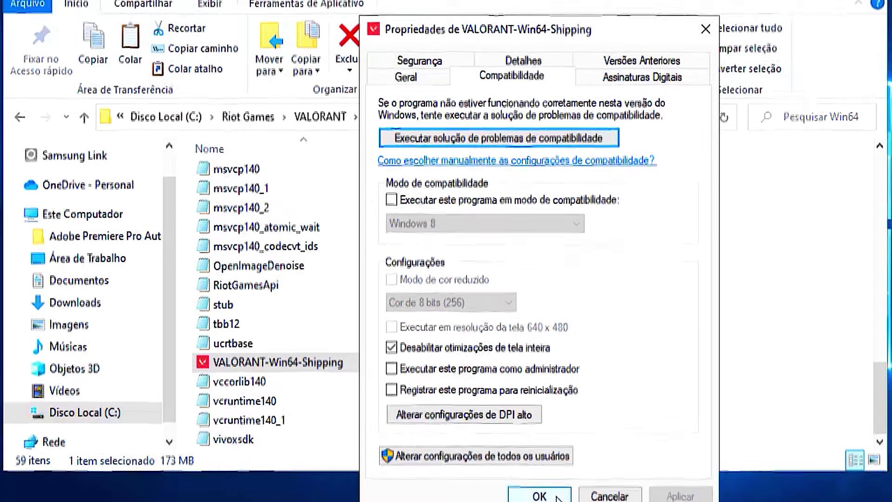
{"action": "left_click", "coordinate": [542, 486]}
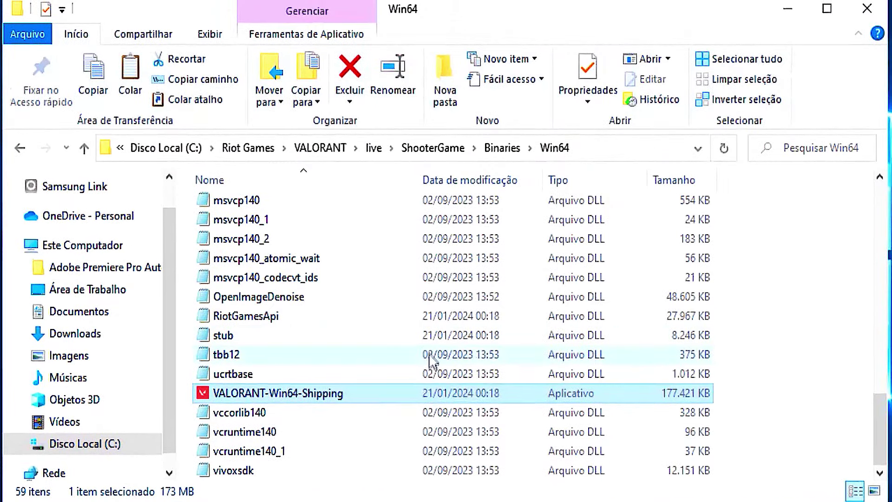
{"action": "left_click", "coordinate": [852, 7]}
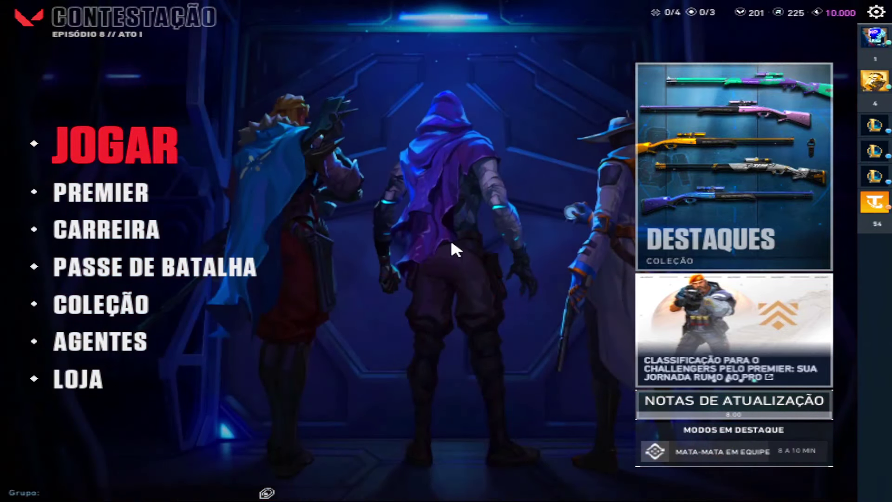
Turn on the raw input buffer (Buffer de entradas sem processamento) in VALORANT's general mouse settings.
{"action": "left_click", "coordinate": [885, 12]}
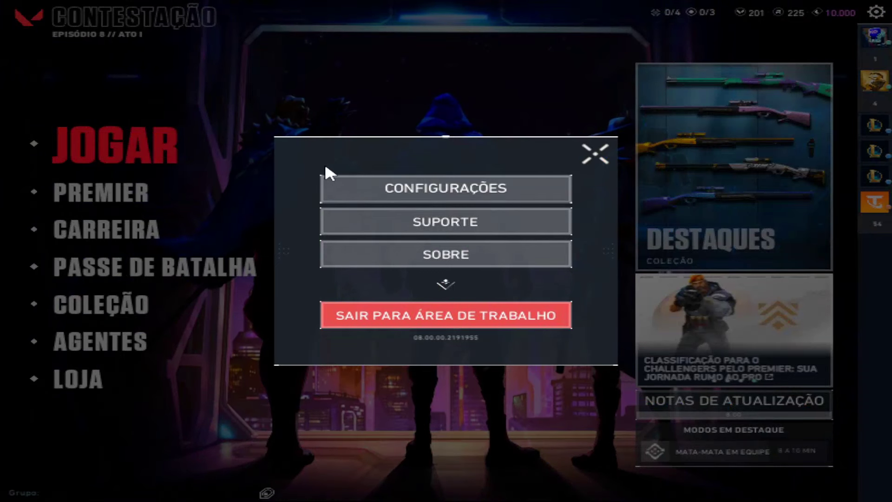
{"action": "left_click", "coordinate": [401, 189]}
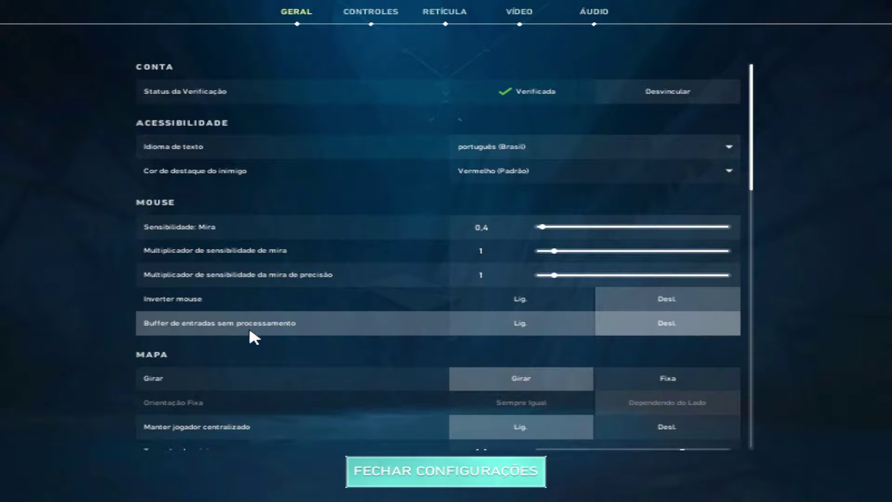
{"action": "left_click", "coordinate": [497, 329]}
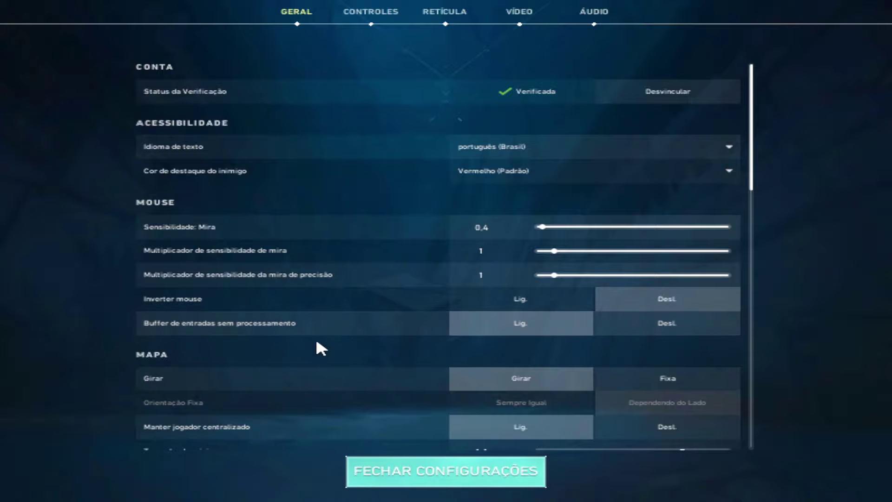
Review the graphics quality options in VALORANT's video settings, keep Antisserrilhamento at FXAA and close the settings.
{"action": "left_click", "coordinate": [525, 13]}
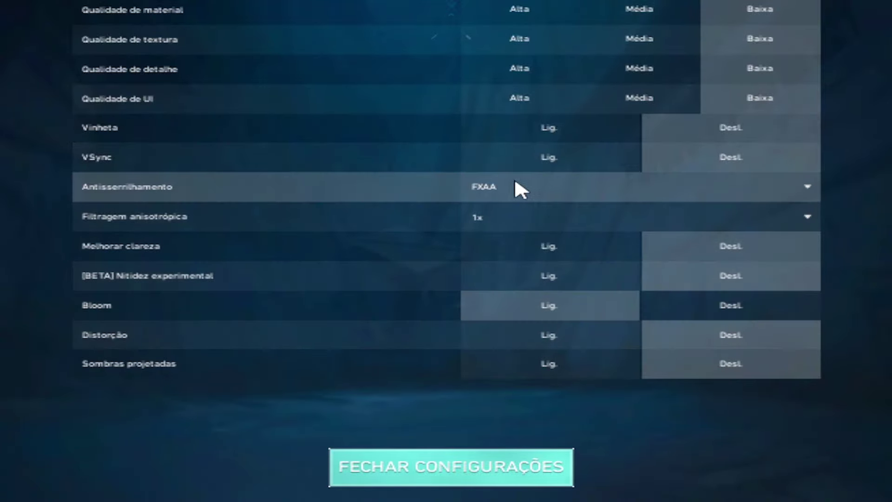
{"action": "left_click", "coordinate": [515, 182]}
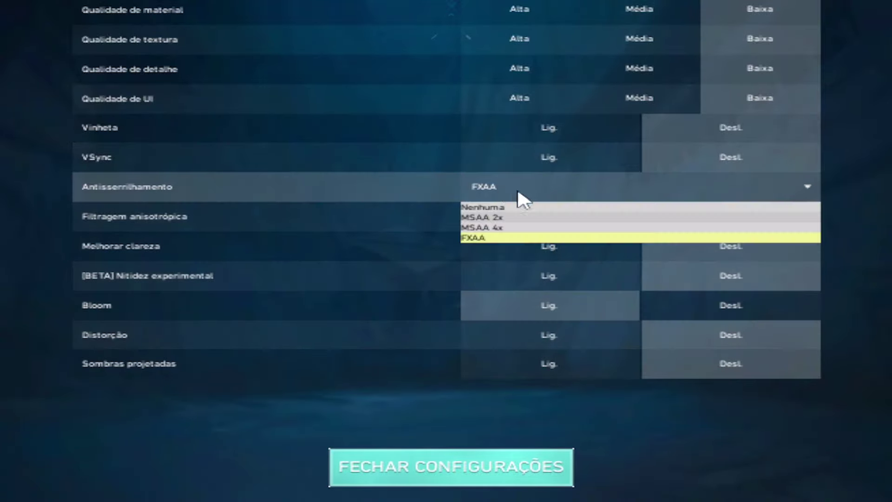
{"action": "left_click", "coordinate": [499, 187]}
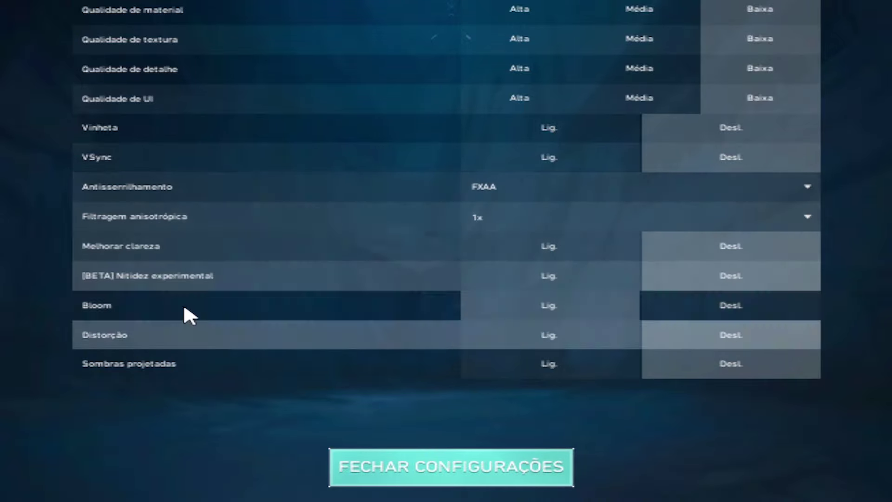
{"action": "left_click", "coordinate": [445, 467]}
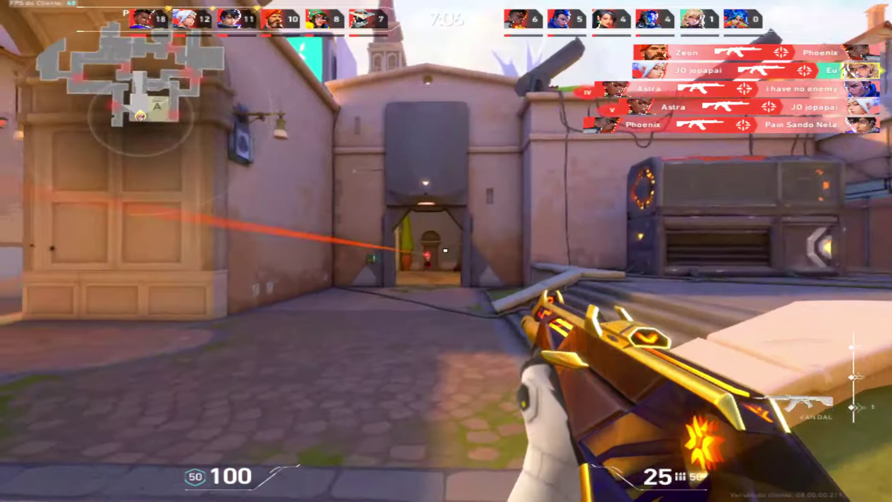
{"action": "left_click", "coordinate": [445, 250]}
{"action": "left_click", "coordinate": [445, 251]}
{"action": "left_click", "coordinate": [445, 250]}
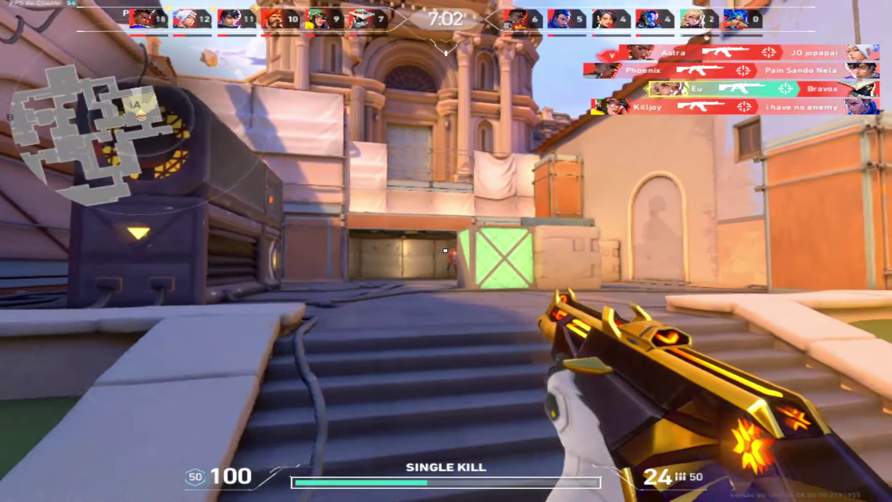
{"action": "left_click", "coordinate": [445, 251]}
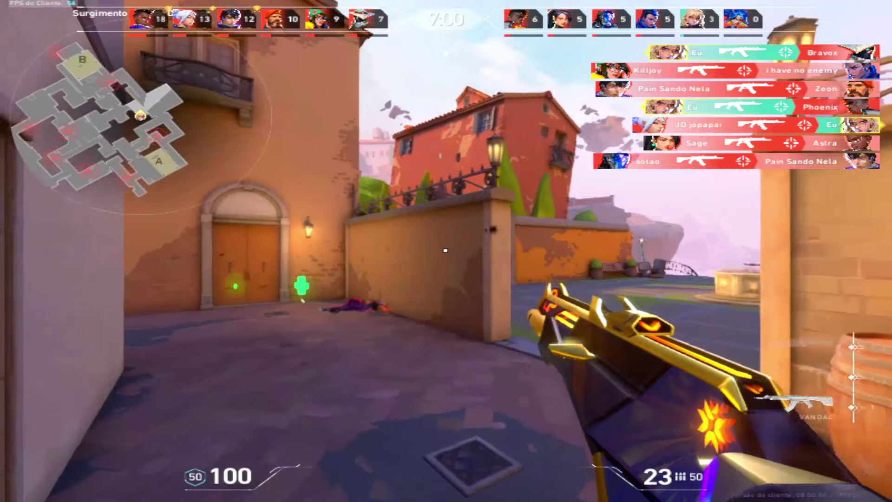
{"action": "key", "text": "w"}
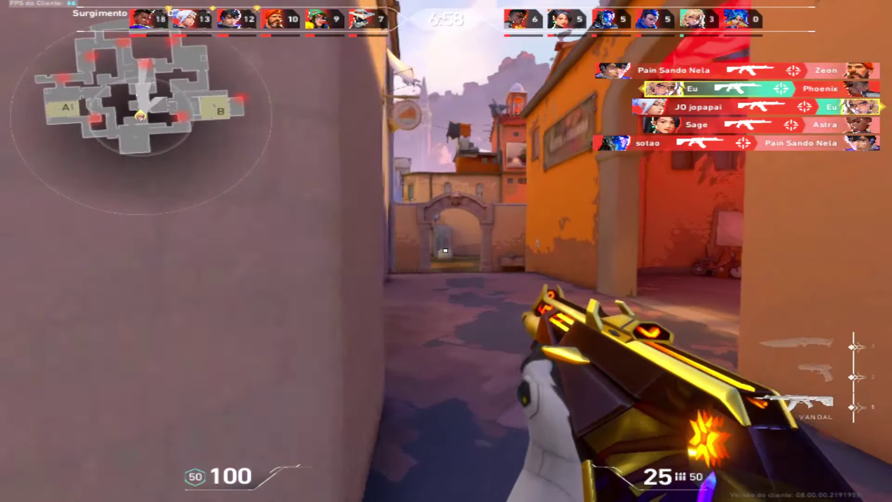
{"action": "key", "text": "w"}
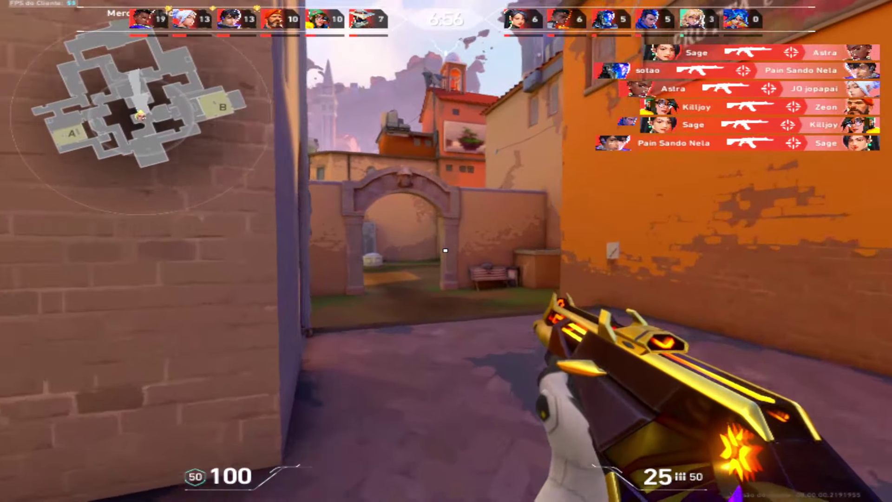
{"action": "key", "text": "w"}
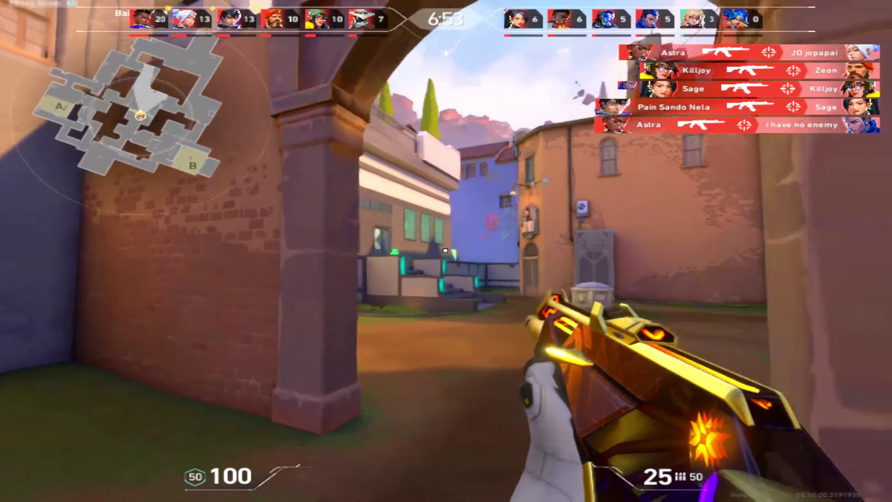
{"action": "left_click", "coordinate": [446, 251]}
{"action": "left_click", "coordinate": [445, 251]}
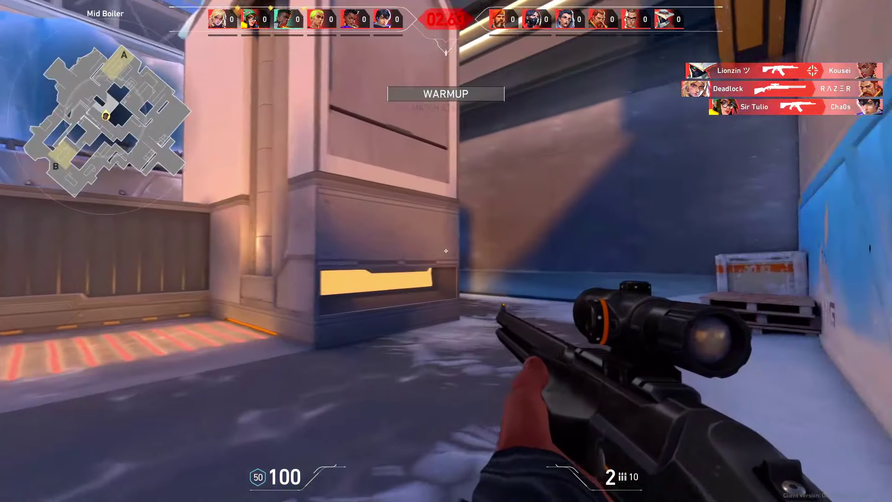
{"action": "right_click", "coordinate": [445, 251]}
{"action": "left_click", "coordinate": [446, 251]}
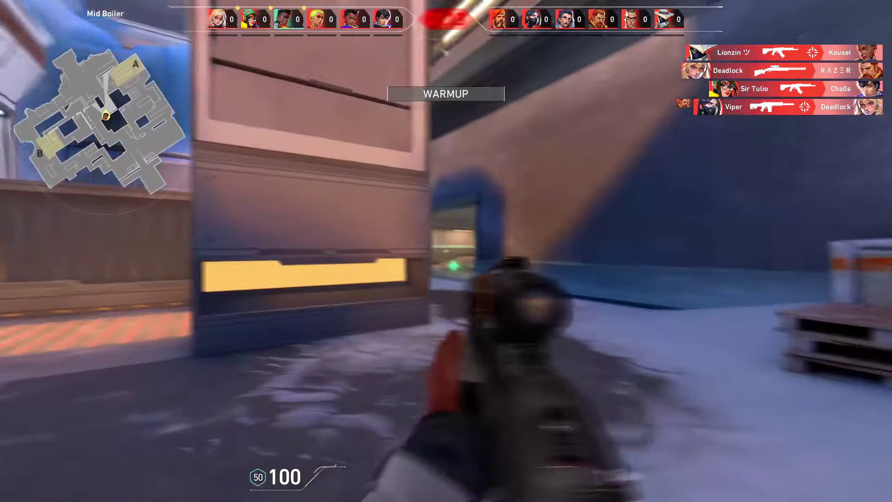
{"action": "right_click", "coordinate": [446, 251]}
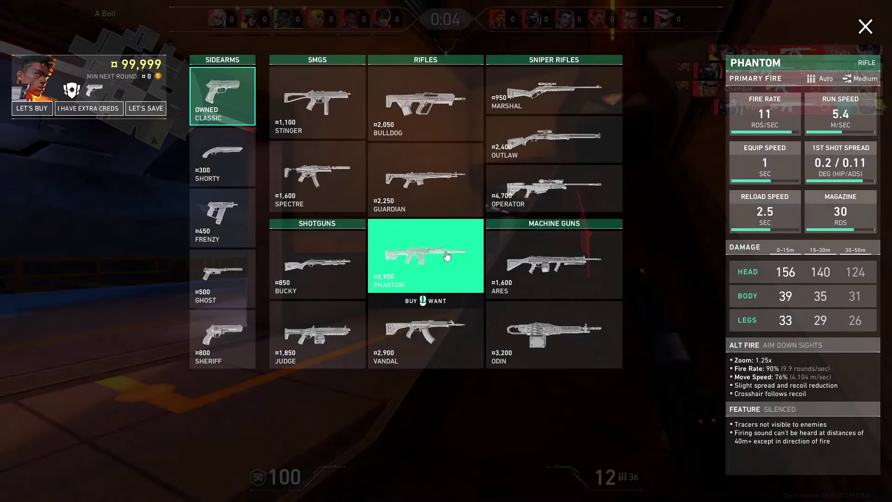
{"action": "left_click", "coordinate": [458, 314]}
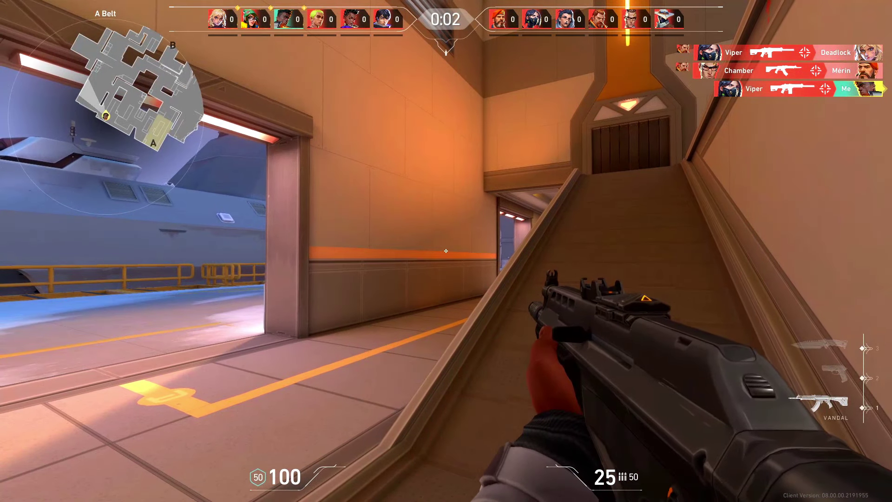
{"action": "key", "text": "w"}
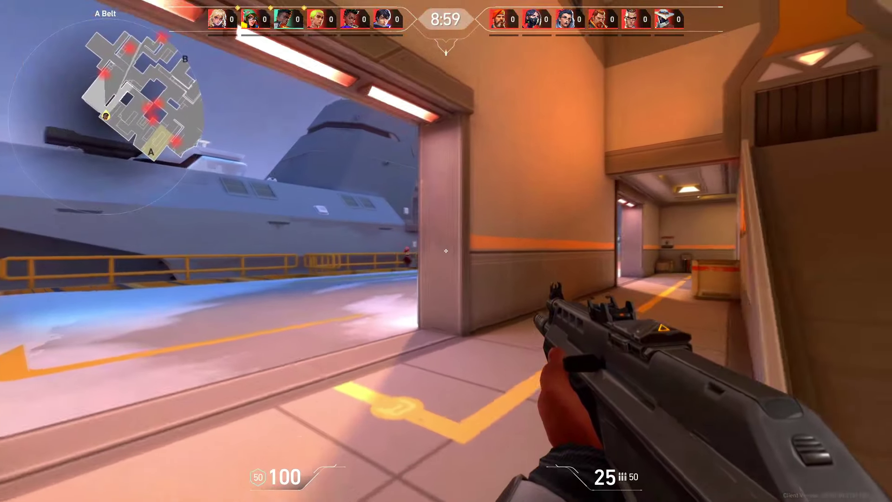
{"action": "left_click", "coordinate": [446, 251]}
{"action": "left_click", "coordinate": [445, 251]}
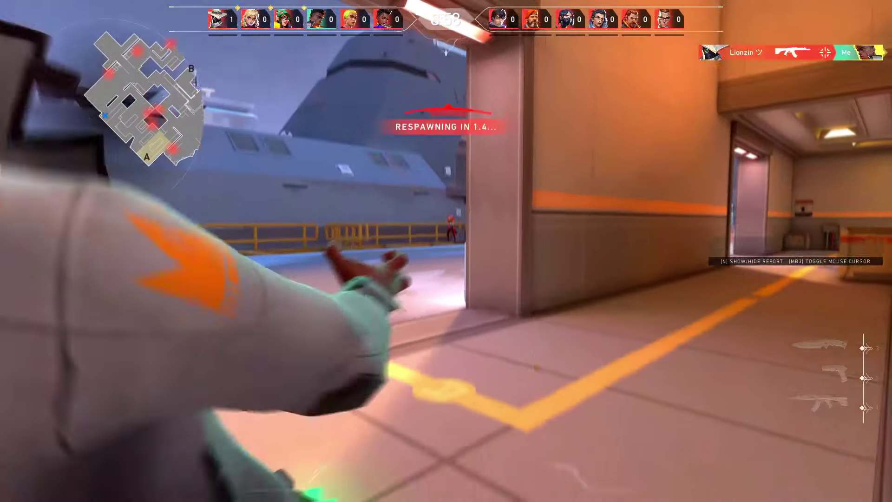
{"action": "key", "text": "r"}
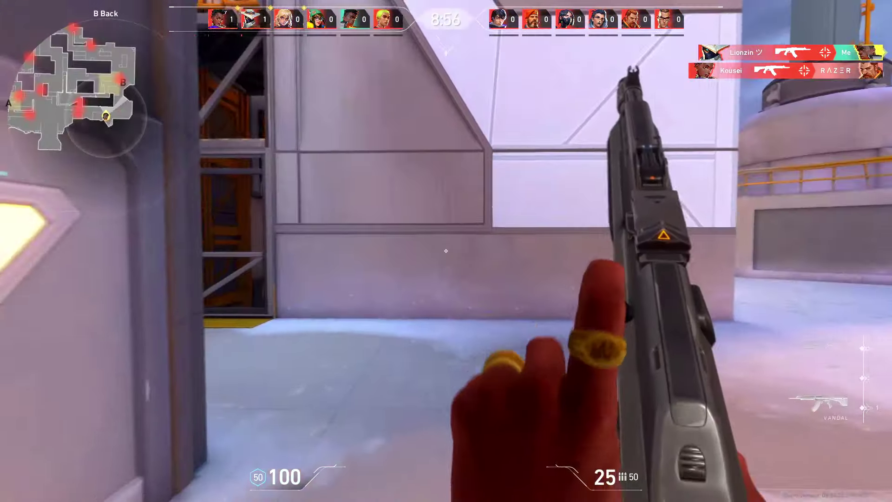
{"action": "key", "text": "w"}
{"action": "left_click", "coordinate": [446, 251]}
{"action": "key", "text": "w"}
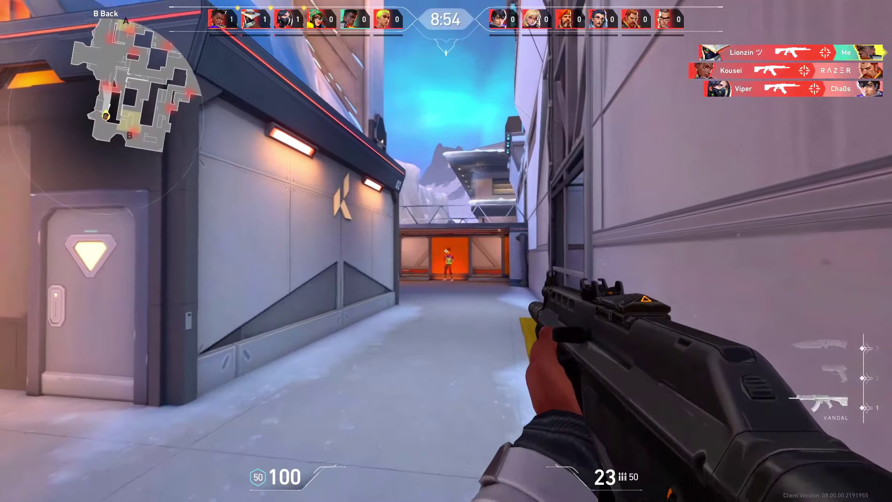
{"action": "left_click", "coordinate": [446, 251]}
{"action": "key", "text": "w"}
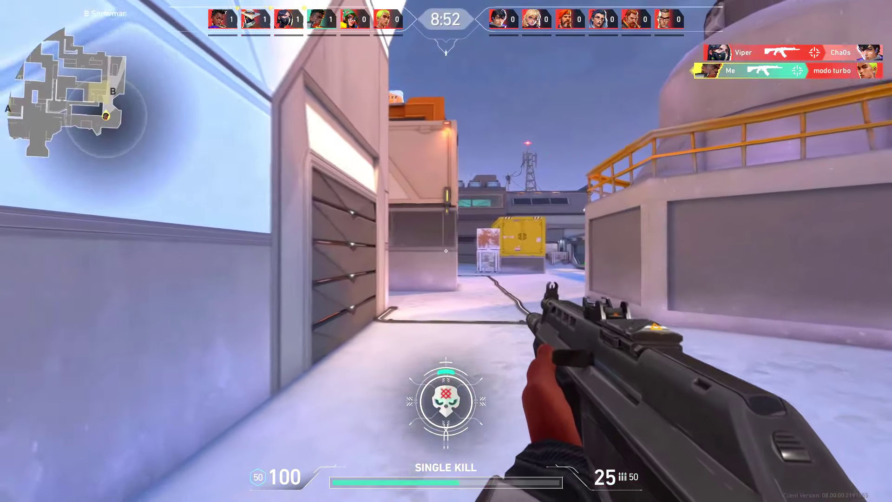
{"action": "key", "text": "w"}
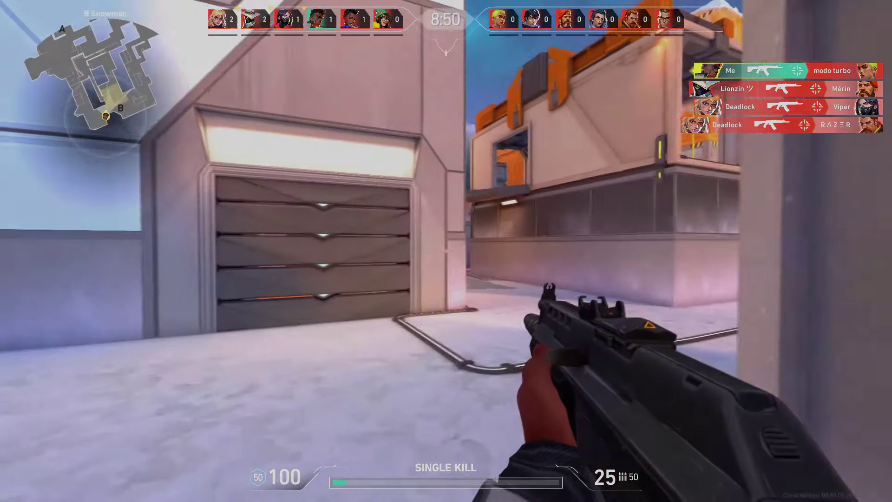